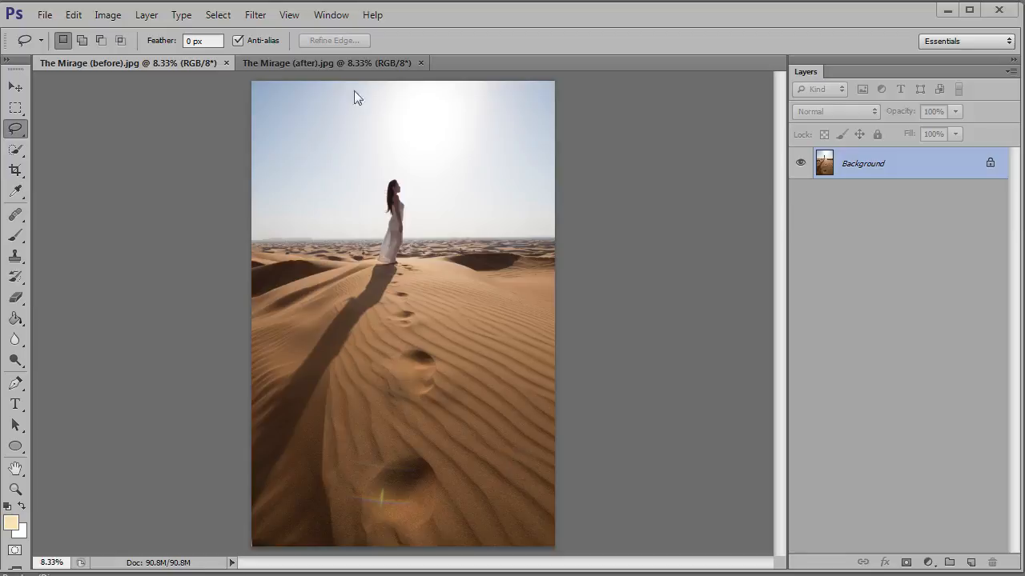
Compare the before and after versions of The Mirage by switching between the two open images
{"action": "left_click", "coordinate": [306, 63]}
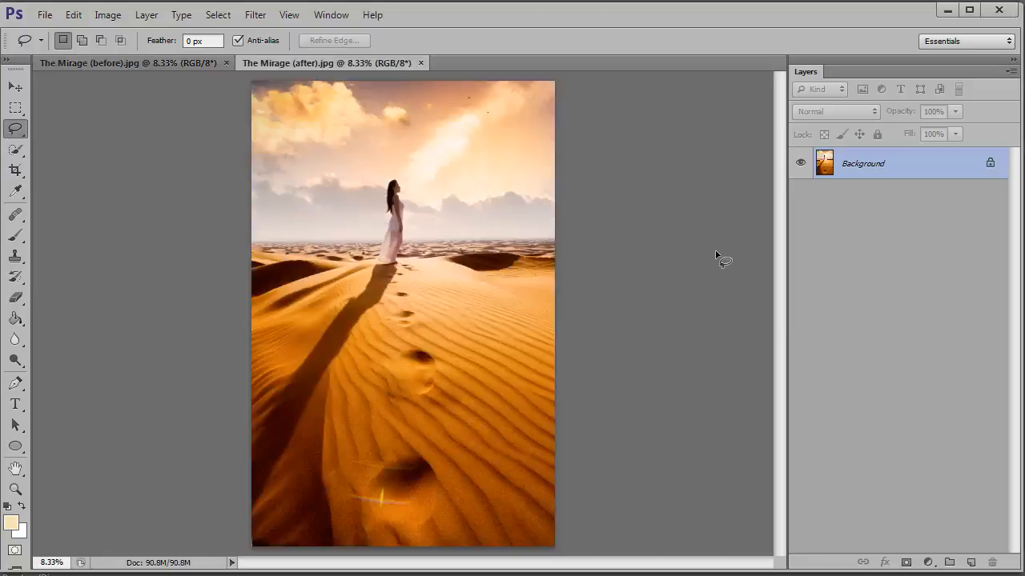
{"action": "left_click", "coordinate": [166, 63]}
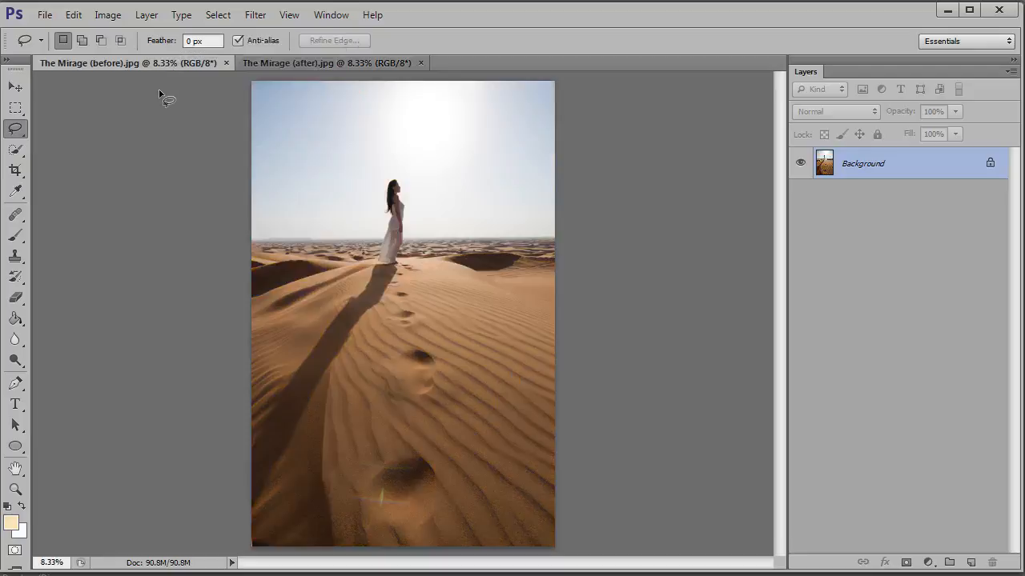
{"action": "left_click", "coordinate": [285, 63]}
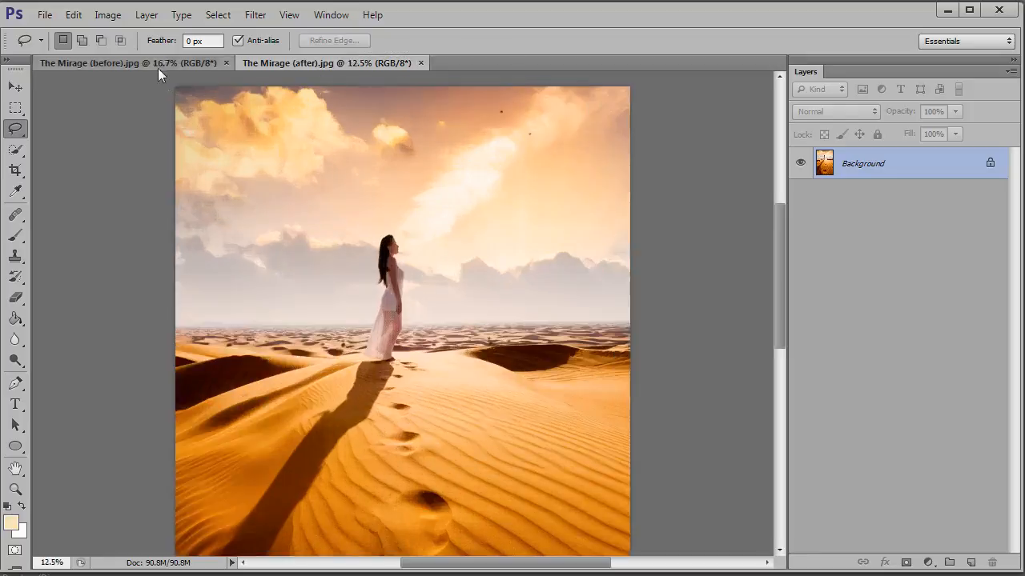
{"action": "left_click", "coordinate": [157, 67]}
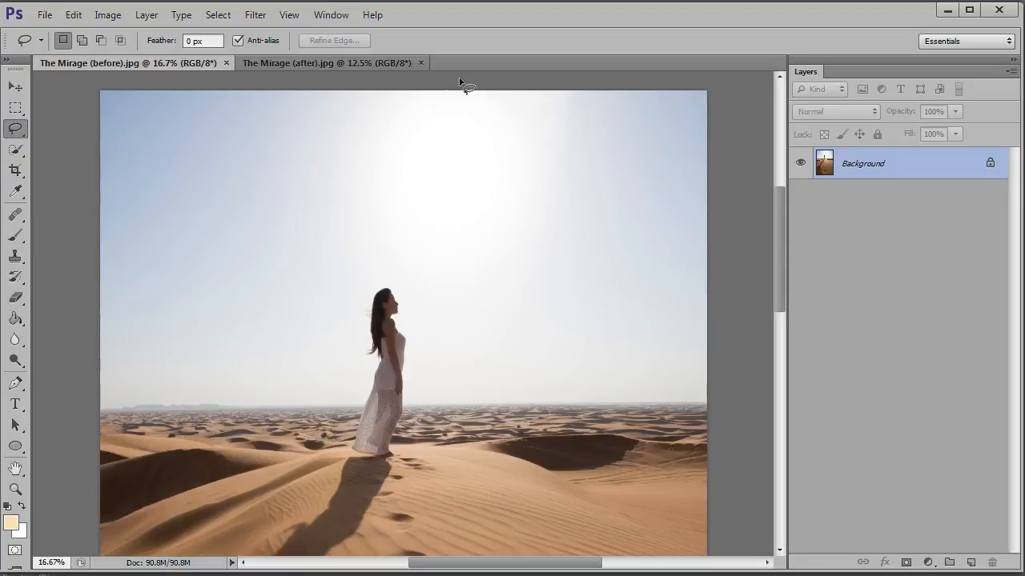
Close the document The Mirage (after).jpg and keep The Mirage (before).jpg open for editing
{"action": "left_click", "coordinate": [387, 62]}
{"action": "left_click", "coordinate": [421, 62]}
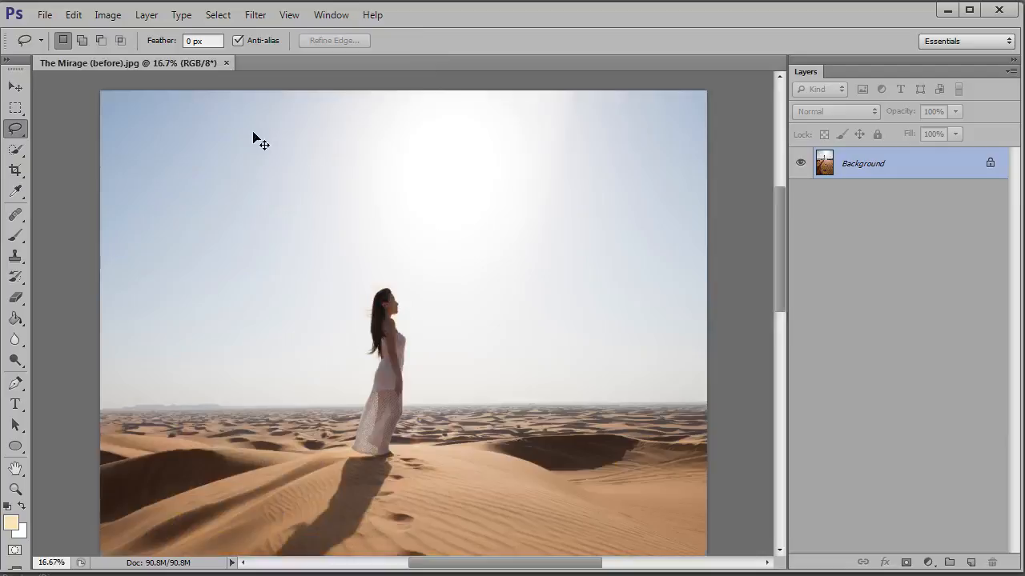
{"action": "key", "text": "ctrl+0"}
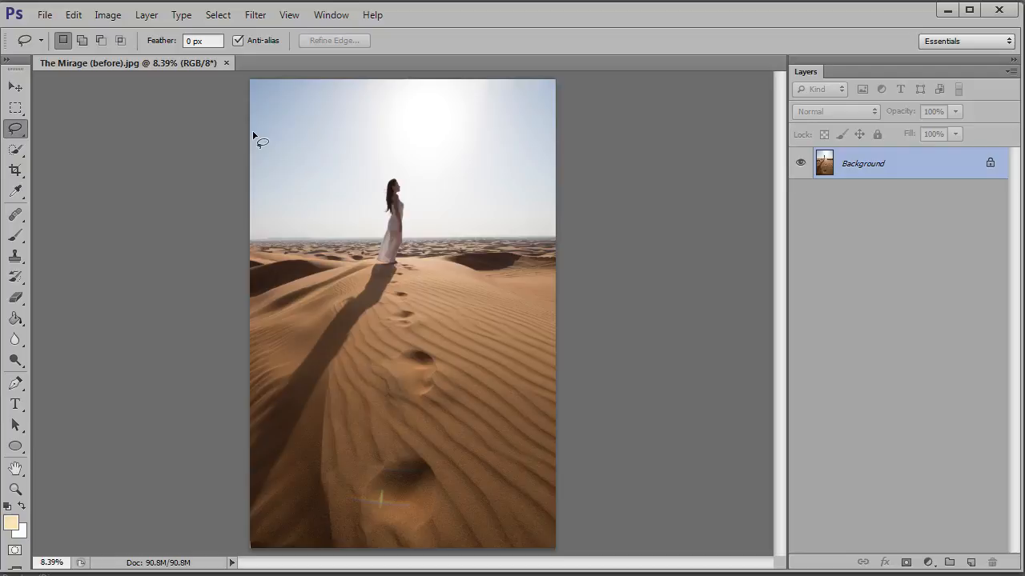
Add a Levels adjustment layer above the Background and apply its automatic correction
{"action": "left_click", "coordinate": [928, 564]}
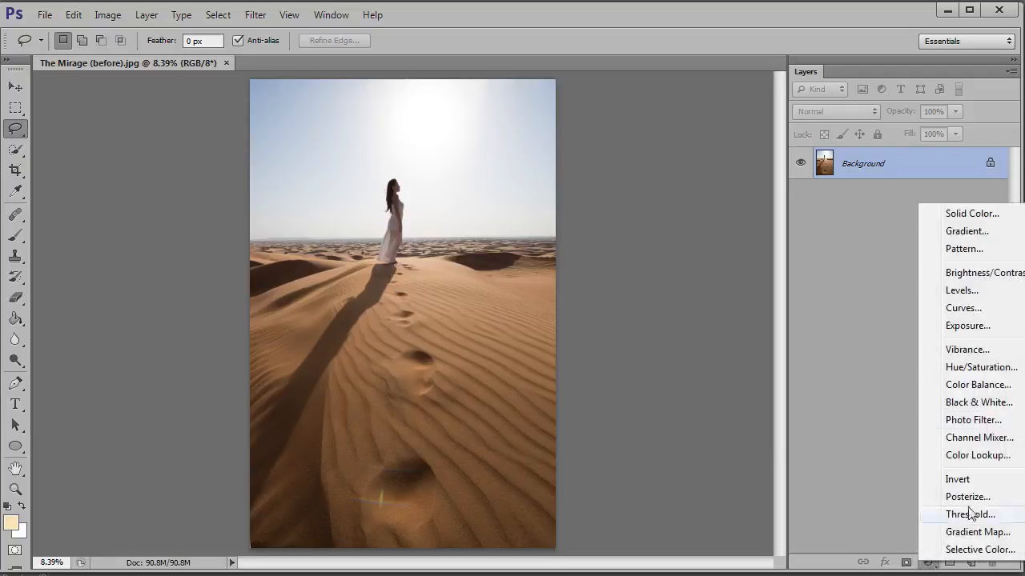
{"action": "left_click", "coordinate": [973, 292]}
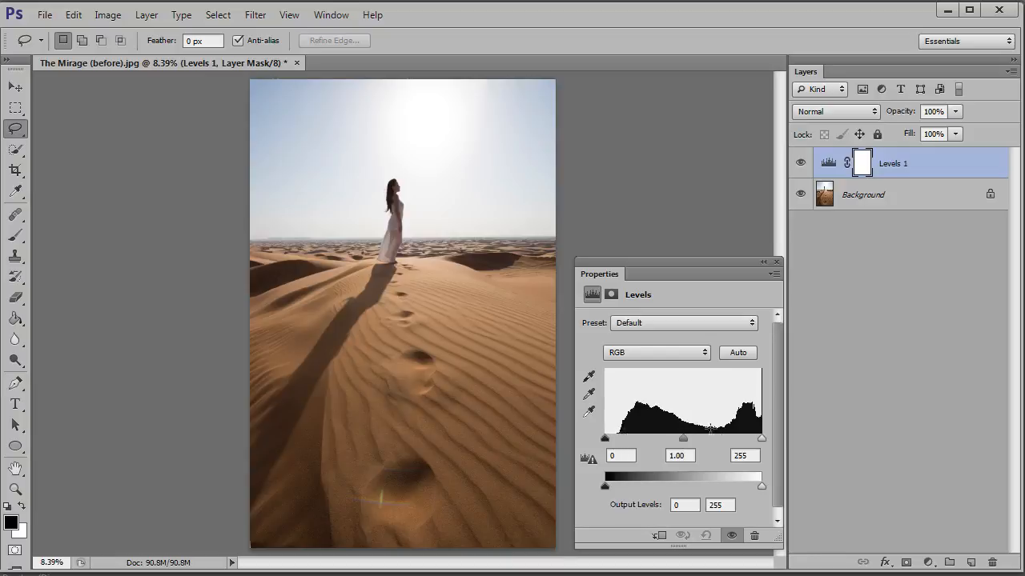
{"action": "left_click", "coordinate": [738, 355]}
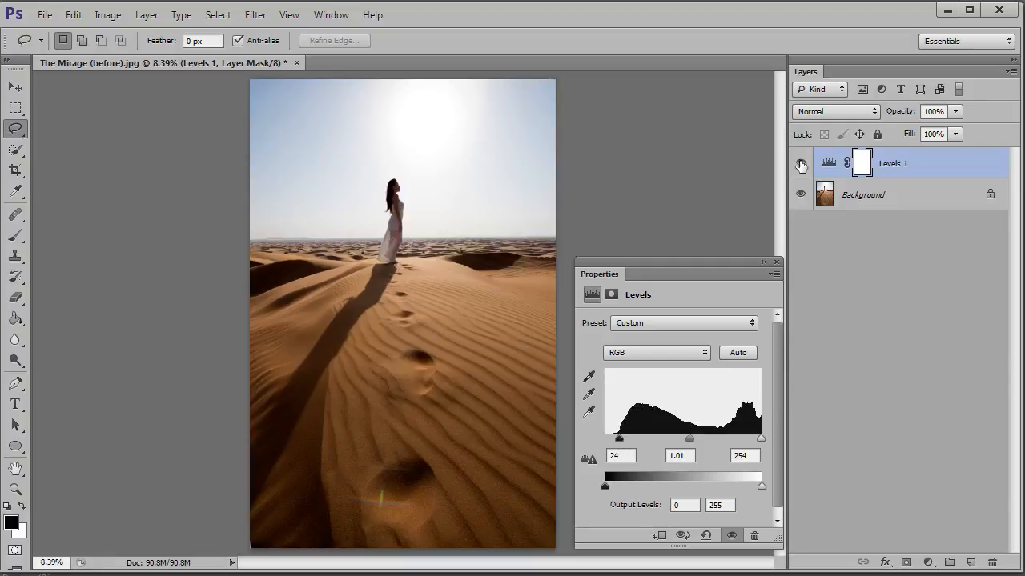
Compare the photo with and without the Levels adjustment, leave the layer visible, and close its properties
{"action": "left_click", "coordinate": [800, 165]}
{"action": "left_click", "coordinate": [801, 165]}
{"action": "left_click", "coordinate": [801, 164]}
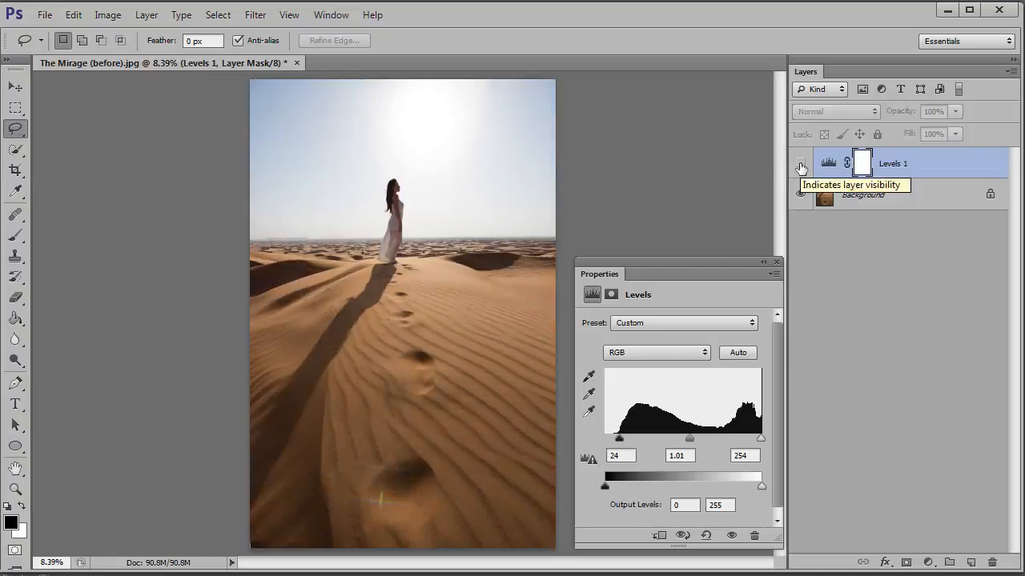
{"action": "left_click", "coordinate": [801, 165]}
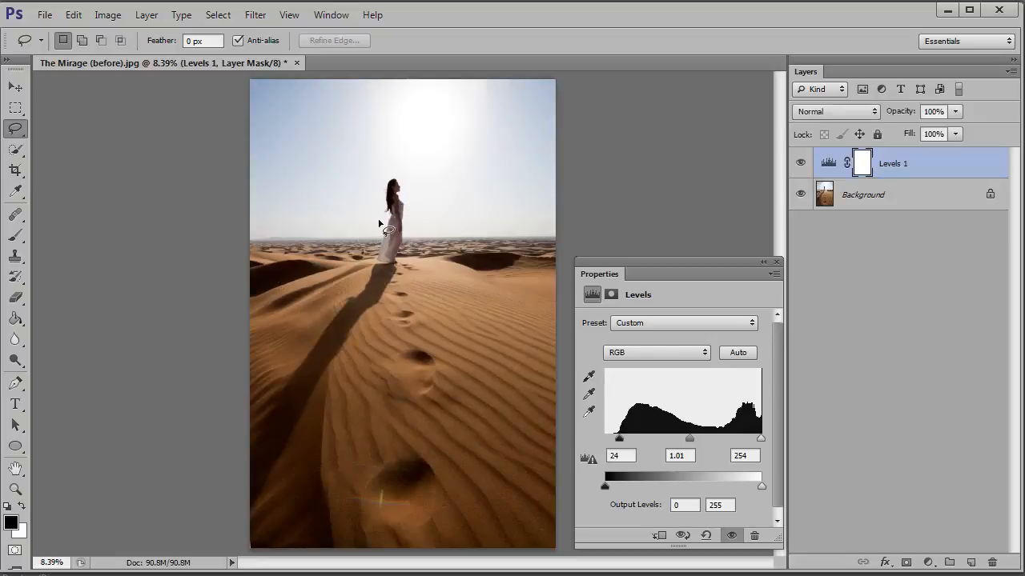
{"action": "left_click", "coordinate": [778, 261]}
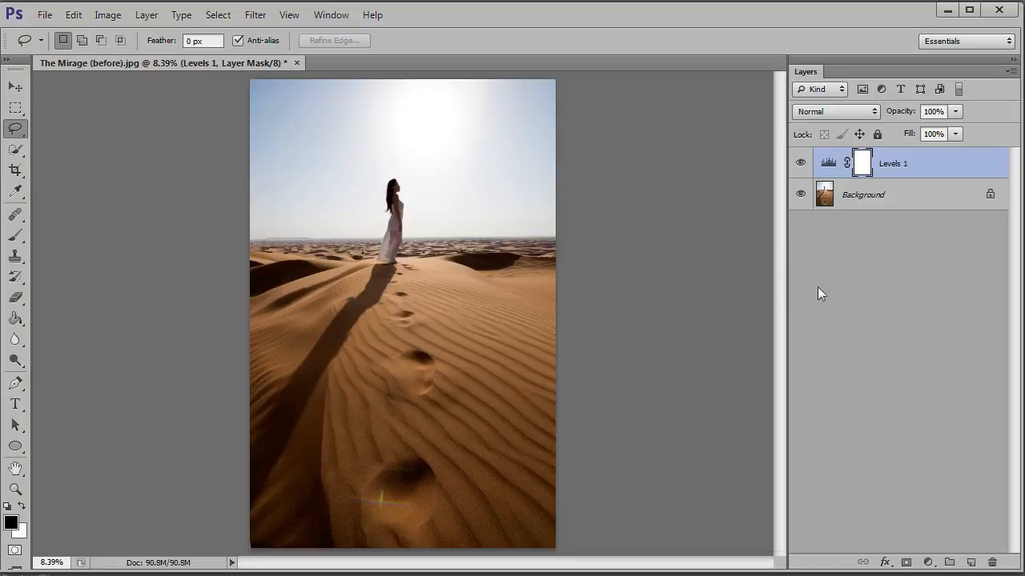
Add a Curves adjustment layer with an anchor point in the shadows and a raised point in the highlights
{"action": "left_click", "coordinate": [929, 564]}
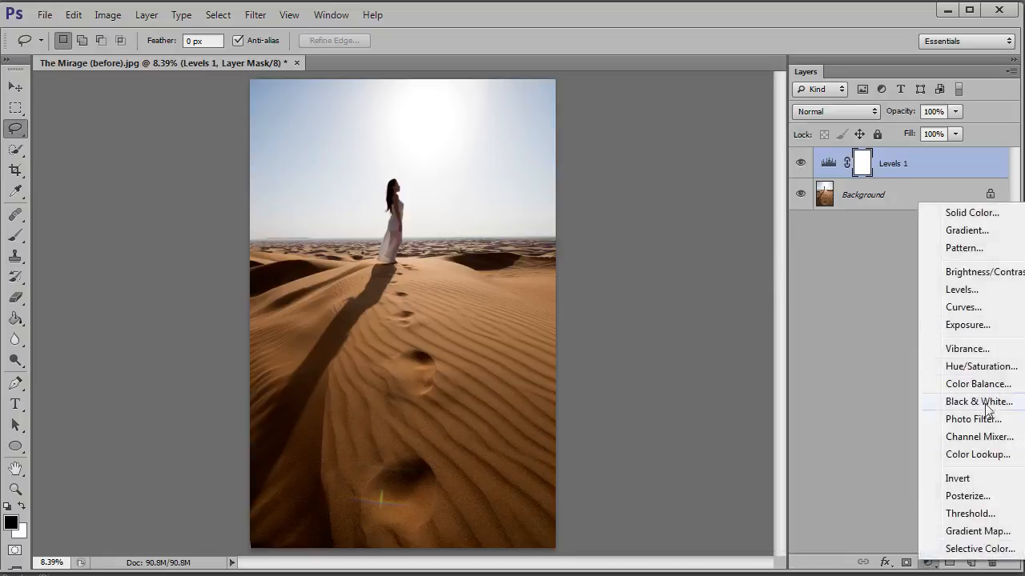
{"action": "left_click", "coordinate": [970, 310]}
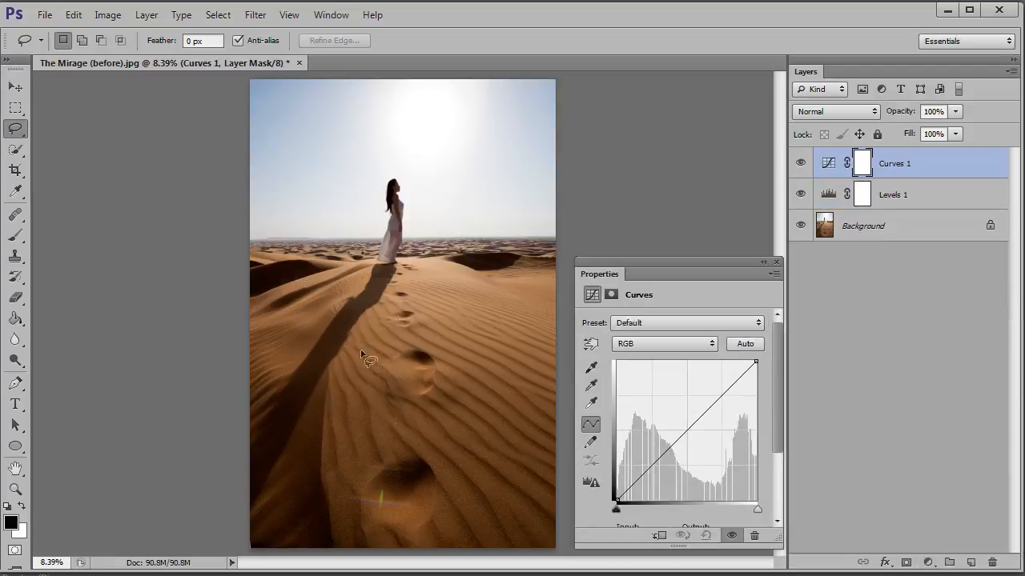
{"action": "left_click", "coordinate": [632, 484]}
{"action": "left_click", "coordinate": [717, 399]}
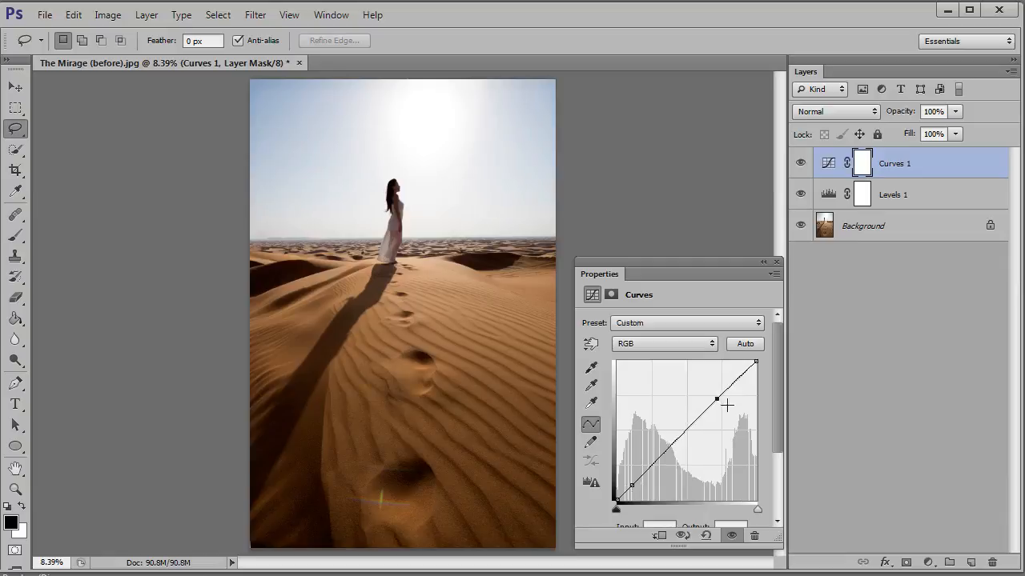
{"action": "left_click_drag", "start_coordinate": [716, 399], "coordinate": [683, 403]}
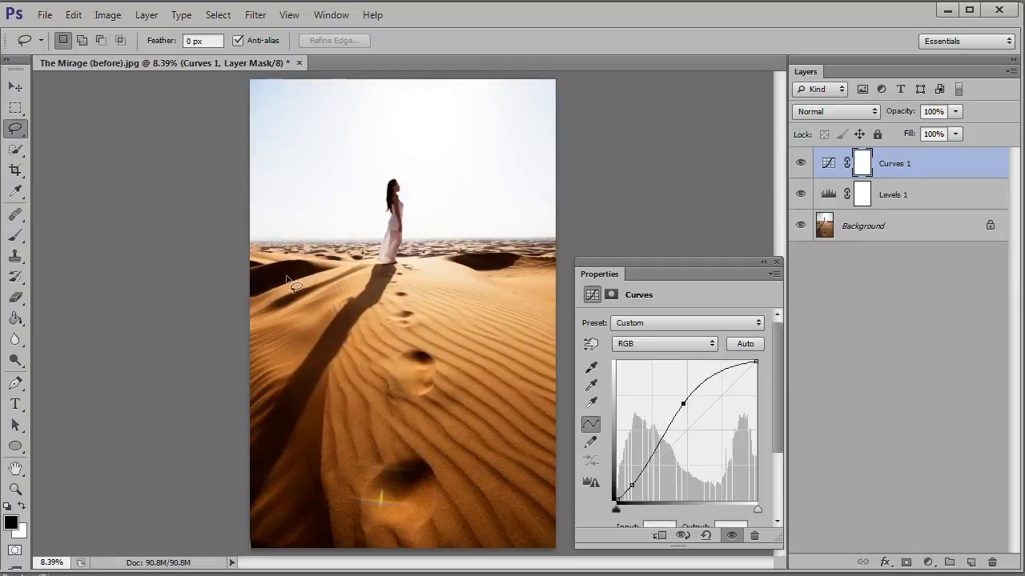
Refine the curve by lowering the shadow point slightly and moving the raised point into the darker midtones to brighten the sand
{"action": "left_click", "coordinate": [627, 490]}
{"action": "left_click_drag", "start_coordinate": [682, 403], "coordinate": [653, 433]}
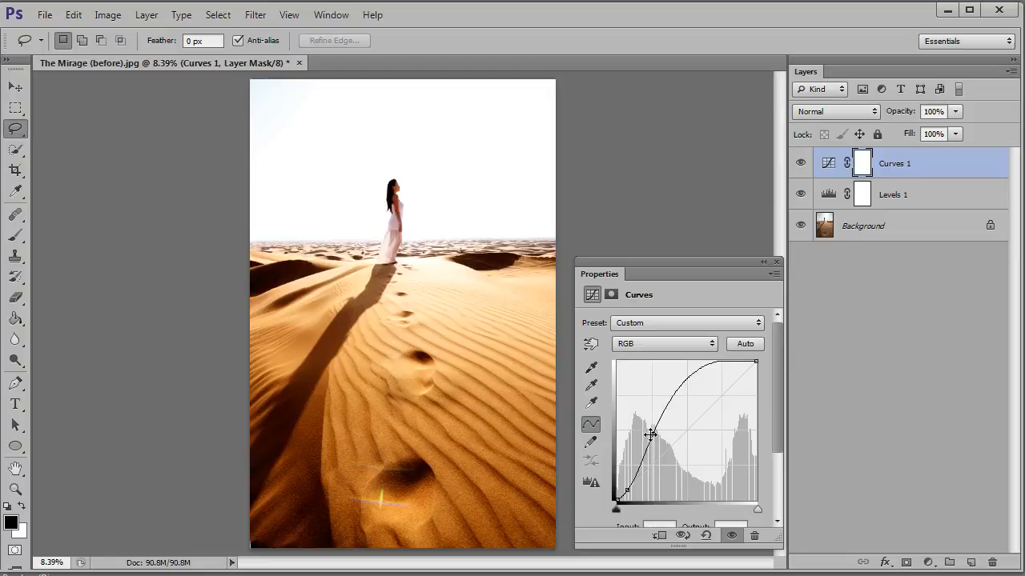
{"action": "mouse_move", "coordinate": [653, 433]}
{"action": "left_mouse_down"}
{"action": "mouse_move", "coordinate": [649, 421]}
{"action": "mouse_move", "coordinate": [653, 438]}
{"action": "left_mouse_up"}
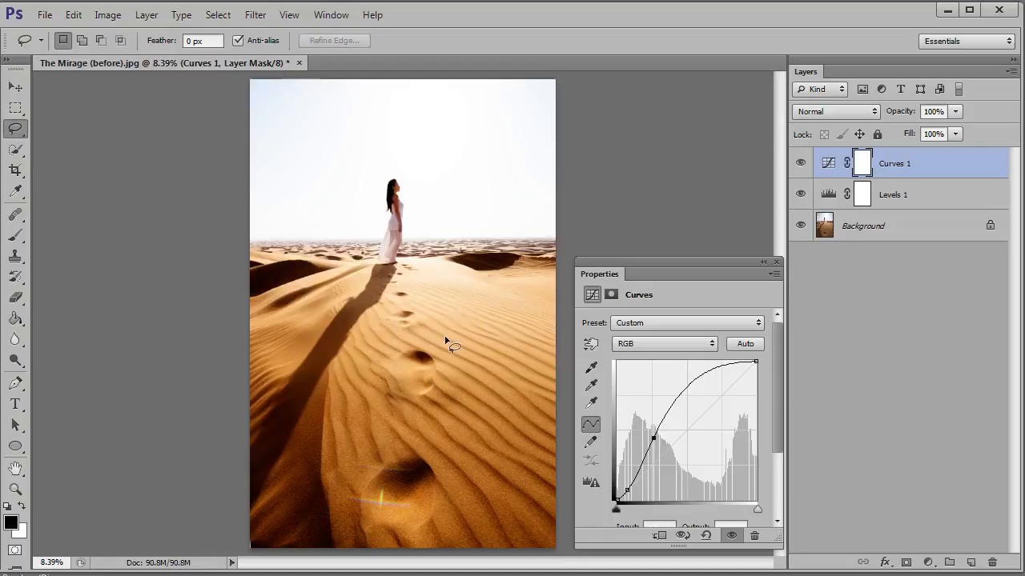
Add a Vibrance adjustment layer with Saturation at +24 and Vibrance at +80
{"action": "left_click", "coordinate": [928, 563]}
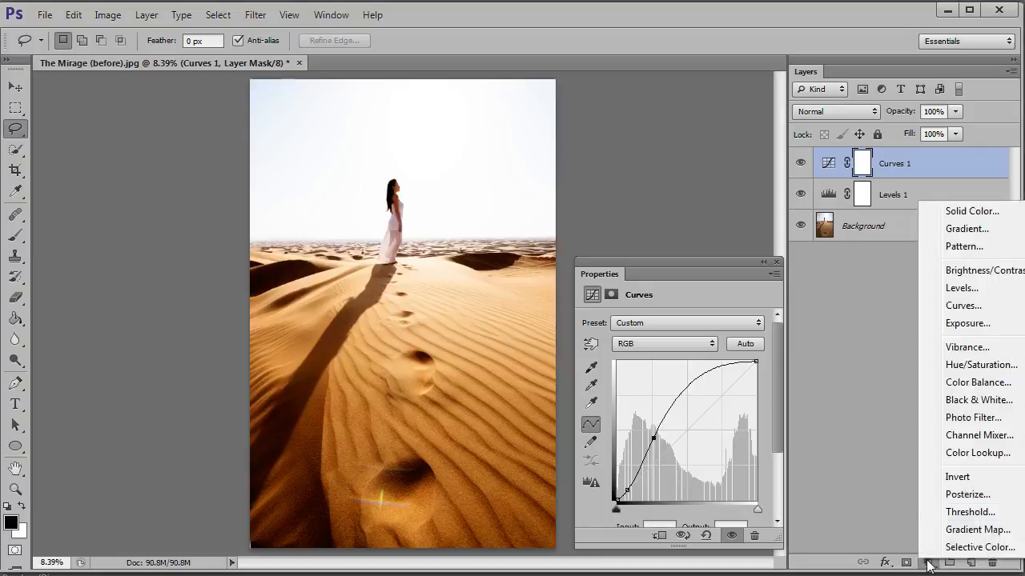
{"action": "left_click", "coordinate": [965, 347]}
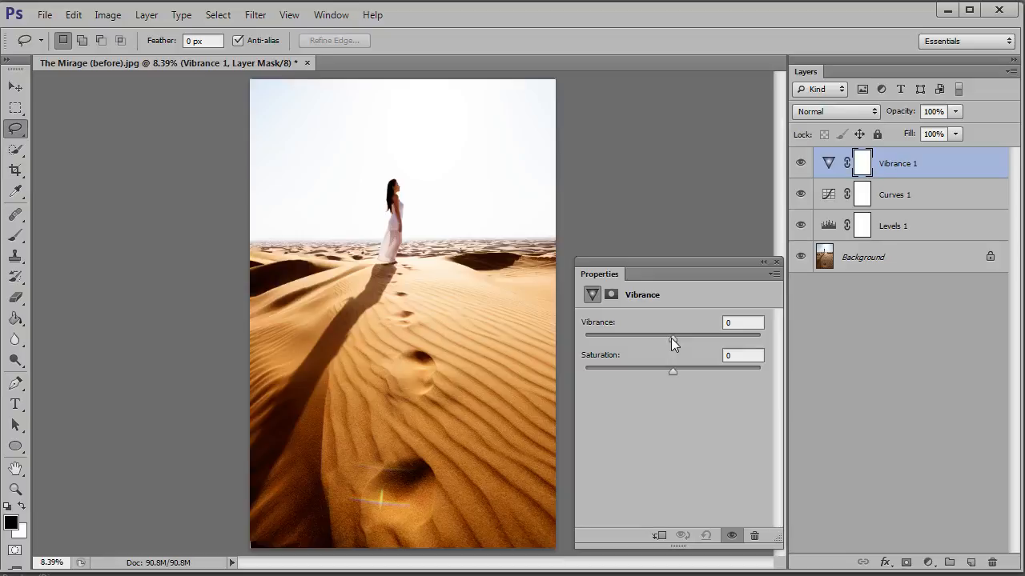
{"action": "left_click_drag", "start_coordinate": [670, 373], "coordinate": [777, 370]}
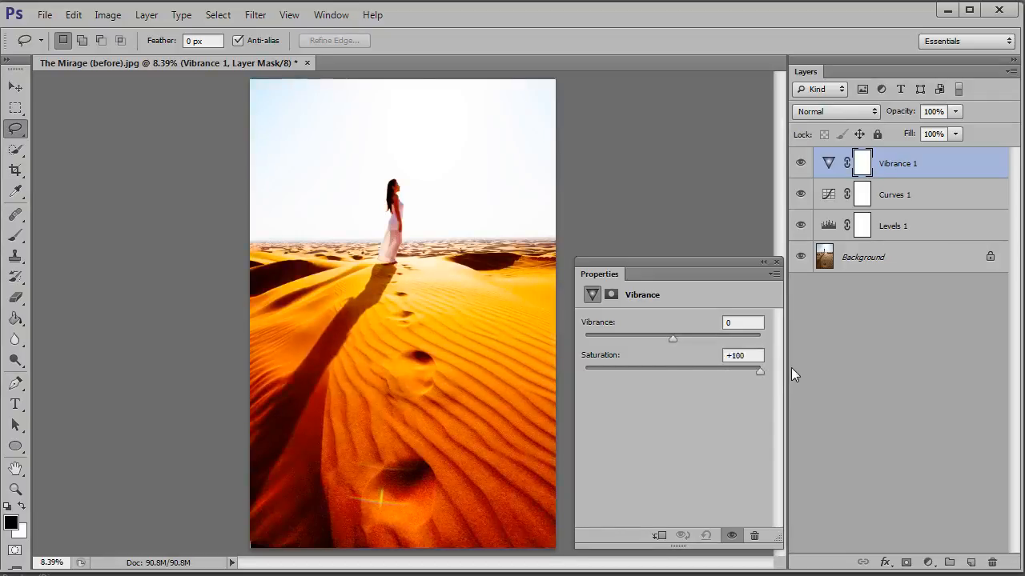
{"action": "left_click_drag", "start_coordinate": [740, 372], "coordinate": [693, 372]}
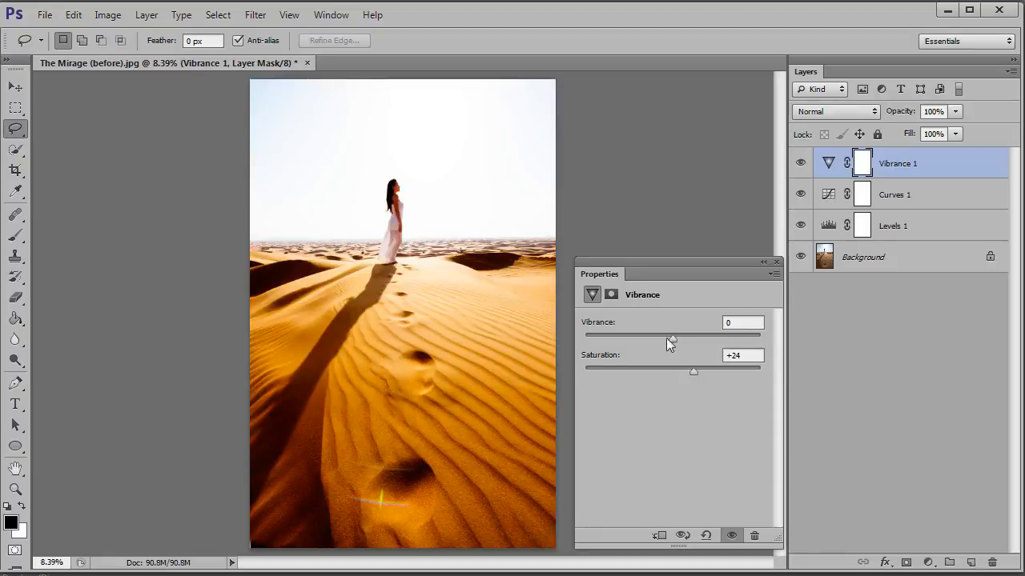
{"action": "left_click_drag", "start_coordinate": [673, 337], "coordinate": [742, 338]}
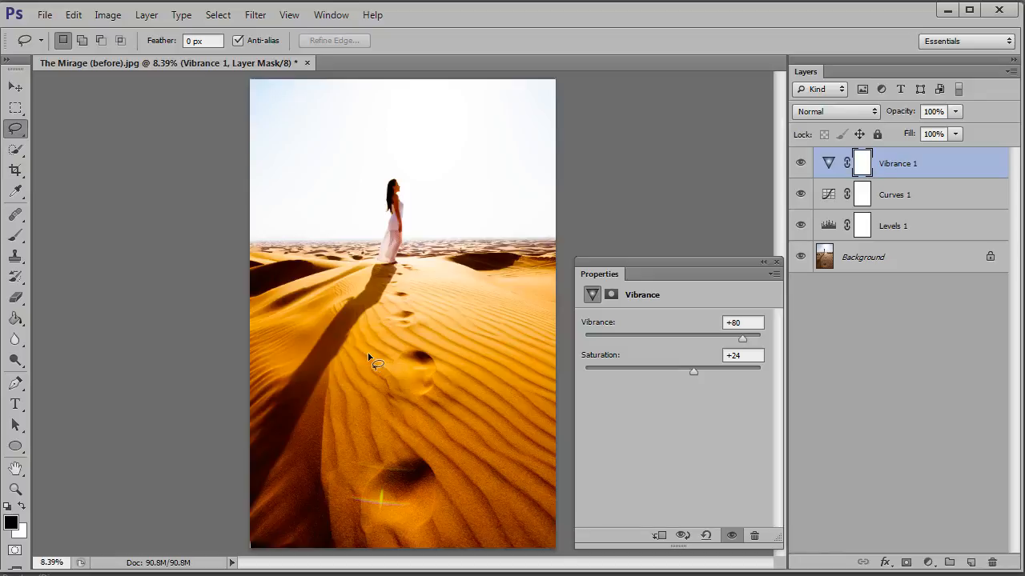
Close the Vibrance properties and set up a soft round brush at 175 px with black as the foreground color
{"action": "key", "text": "ctrl+plus"}
{"action": "key", "text": "ctrl+plus"}
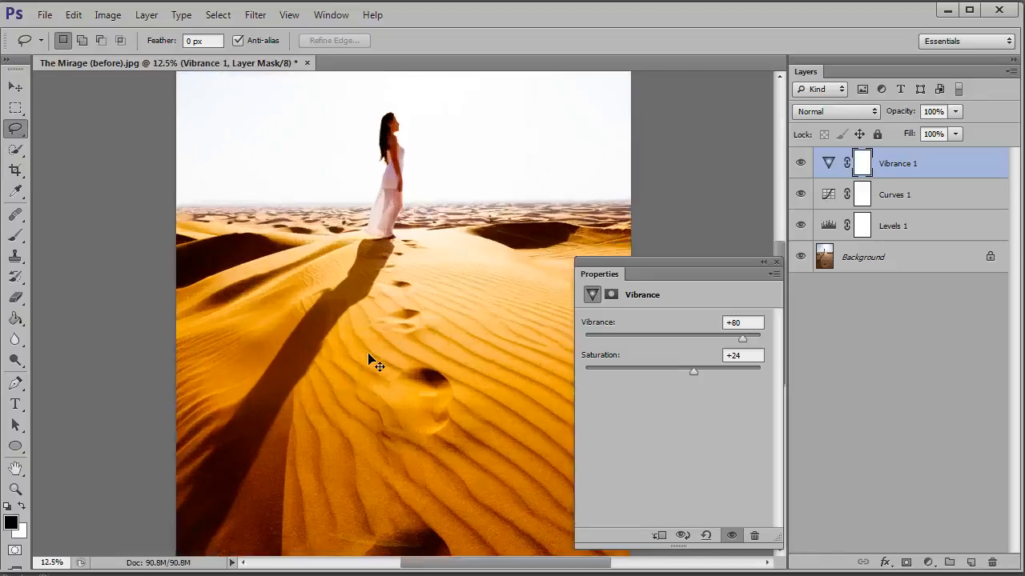
{"action": "key", "text": "ctrl+plus"}
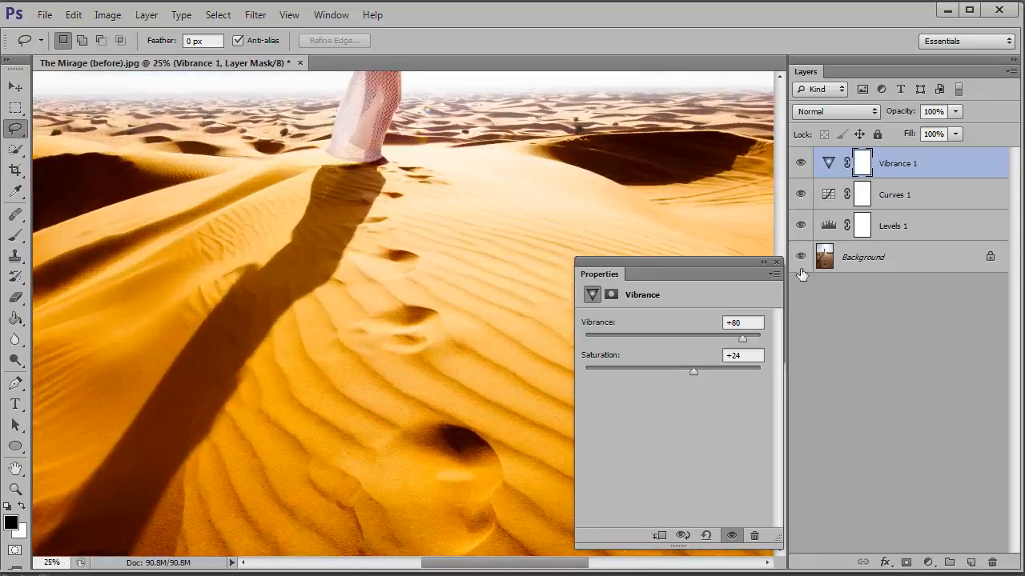
{"action": "left_click", "coordinate": [776, 263]}
{"action": "left_click_drag", "start_coordinate": [776, 337], "coordinate": [761, 284]}
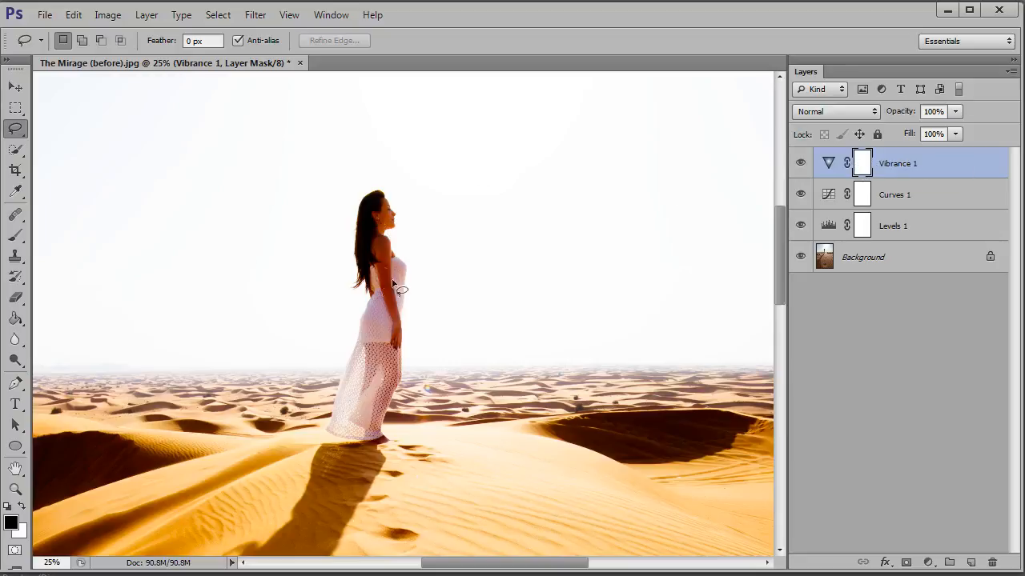
{"action": "left_click", "coordinate": [16, 237]}
{"action": "left_click", "coordinate": [81, 43]}
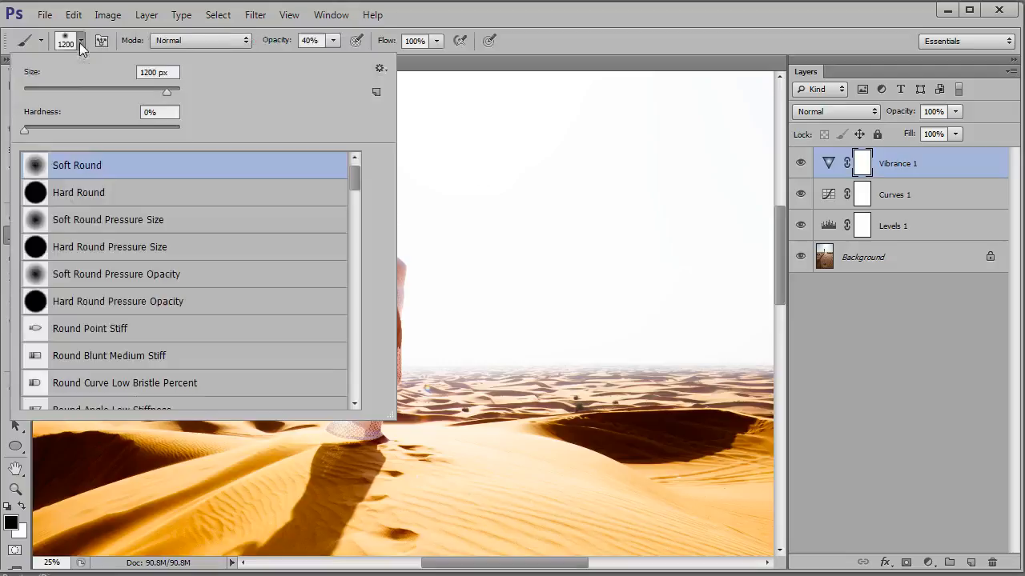
{"action": "left_click", "coordinate": [549, 32]}
{"action": "key", "text": "bracketleft"}
{"action": "key", "text": "bracketleft"}
{"action": "key", "text": "bracketleft"}
{"action": "key", "text": "bracketleft"}
{"action": "key", "text": "bracketleft"}
{"action": "key", "text": "bracketleft"}
{"action": "key", "text": "bracketleft"}
{"action": "key", "text": "bracketleft"}
{"action": "key", "text": "bracketleft"}
{"action": "key", "text": "bracketleft"}
{"action": "key", "text": "bracketleft"}
{"action": "key", "text": "bracketleft"}
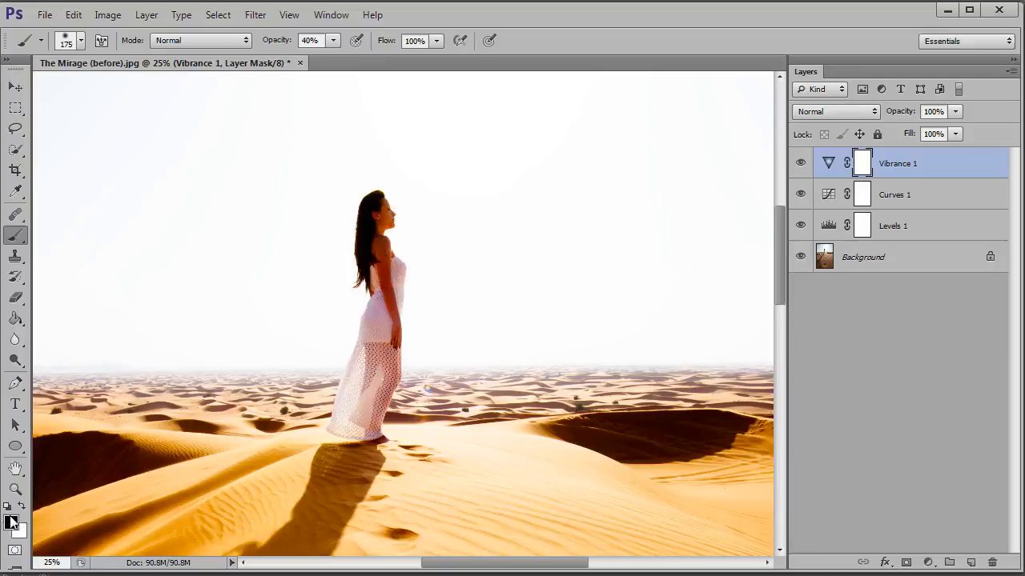
{"action": "key", "text": "x"}
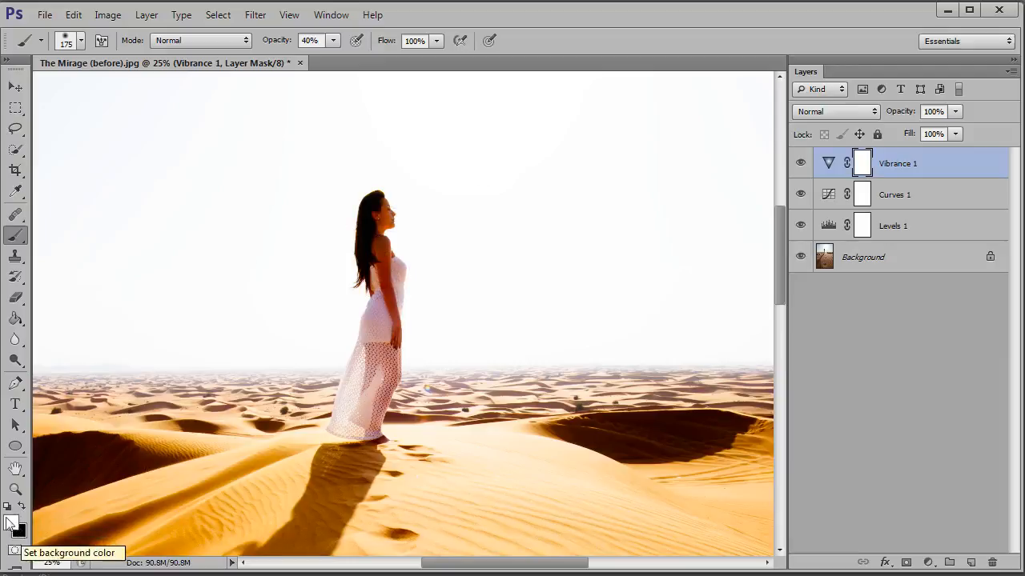
{"action": "key", "text": "x"}
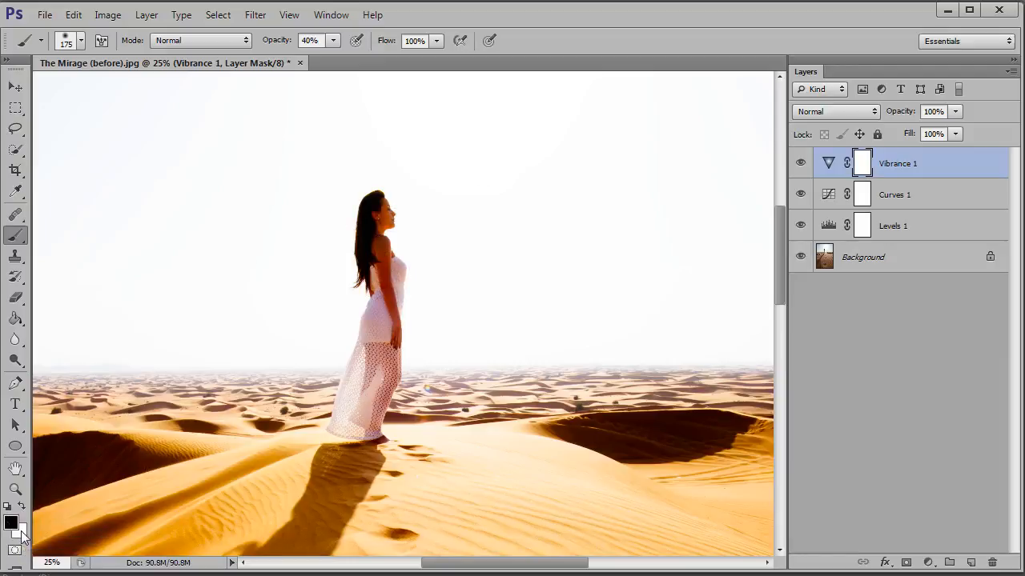
Paint black over the woman on the Vibrance layer mask with a 150 px brush at 100% opacity
{"action": "left_click", "coordinate": [372, 232]}
{"action": "key", "text": "["}
{"action": "left_click", "coordinate": [334, 40]}
{"action": "left_click_drag", "start_coordinate": [335, 62], "coordinate": [415, 67]}
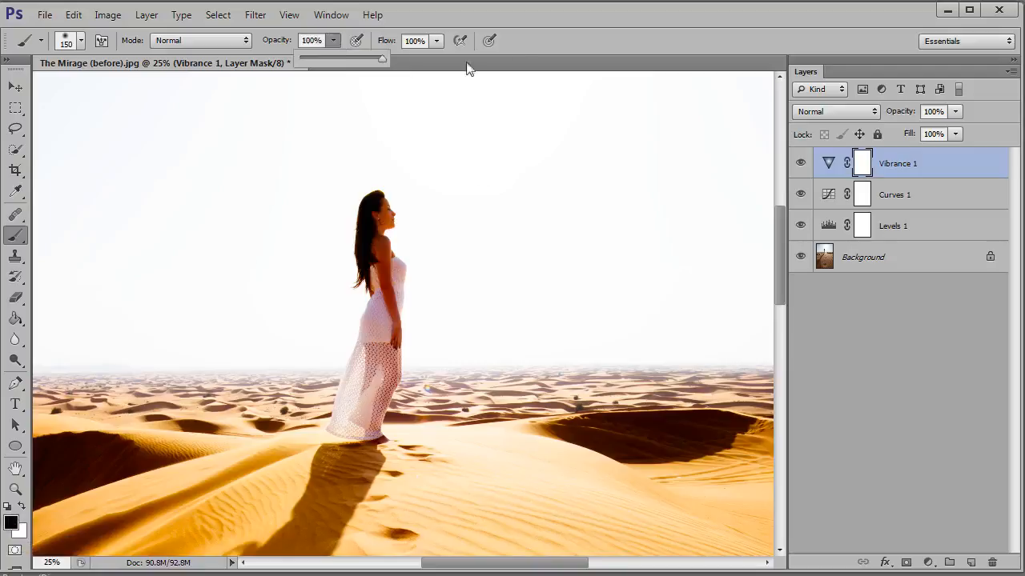
{"action": "left_click", "coordinate": [544, 35]}
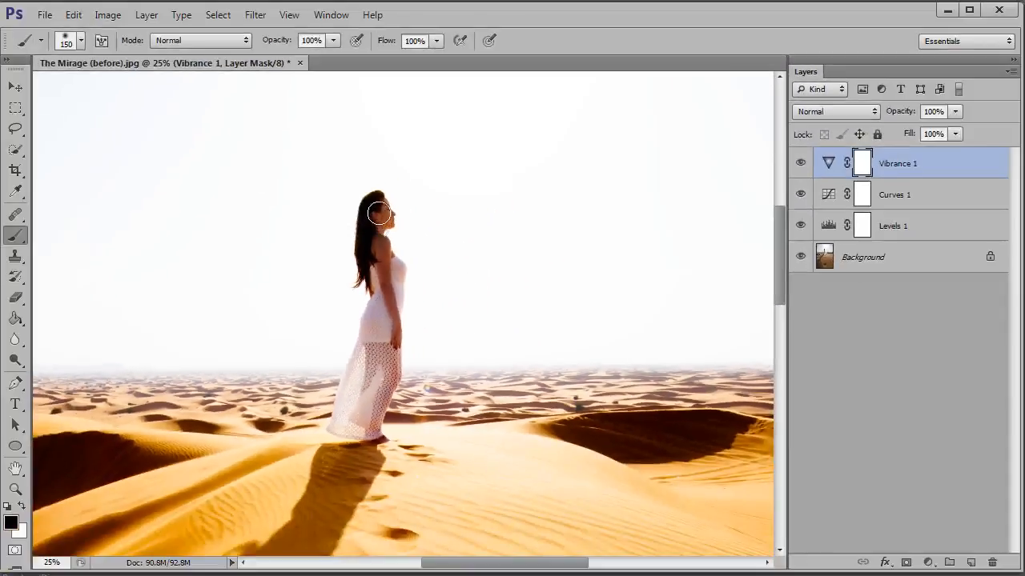
{"action": "left_click_drag", "start_coordinate": [377, 265], "coordinate": [381, 290]}
Disable the Vibrance layer mask to compare the woman's skin tones with and without masking
{"action": "key", "text": "ctrl+plus"}
{"action": "key", "text": "ctrl+plus"}
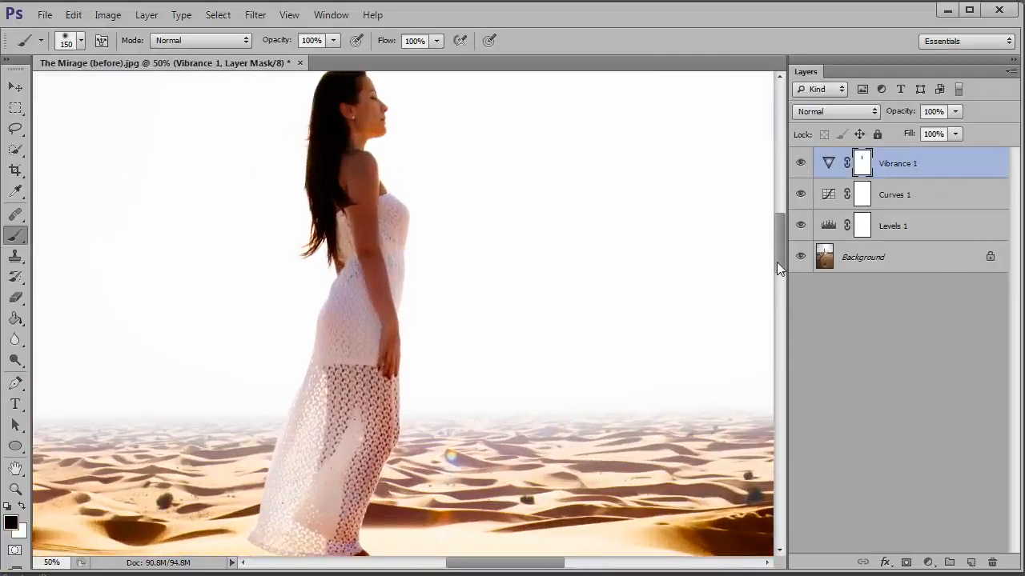
{"action": "scroll", "coordinate": [776, 257], "scroll_direction": "up", "scroll_amount": 2}
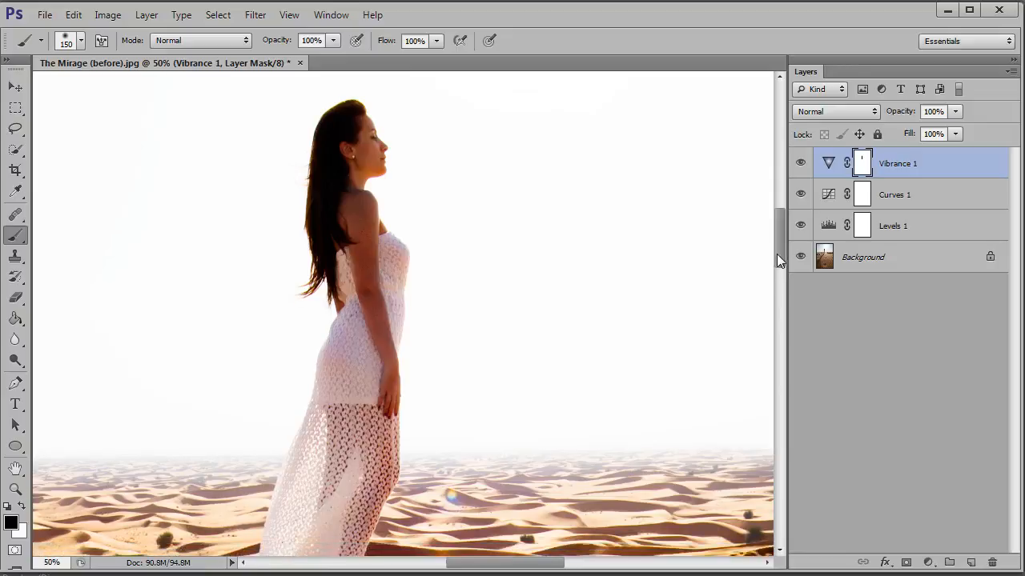
{"action": "left_click", "coordinate": [862, 165], "text": "shift"}
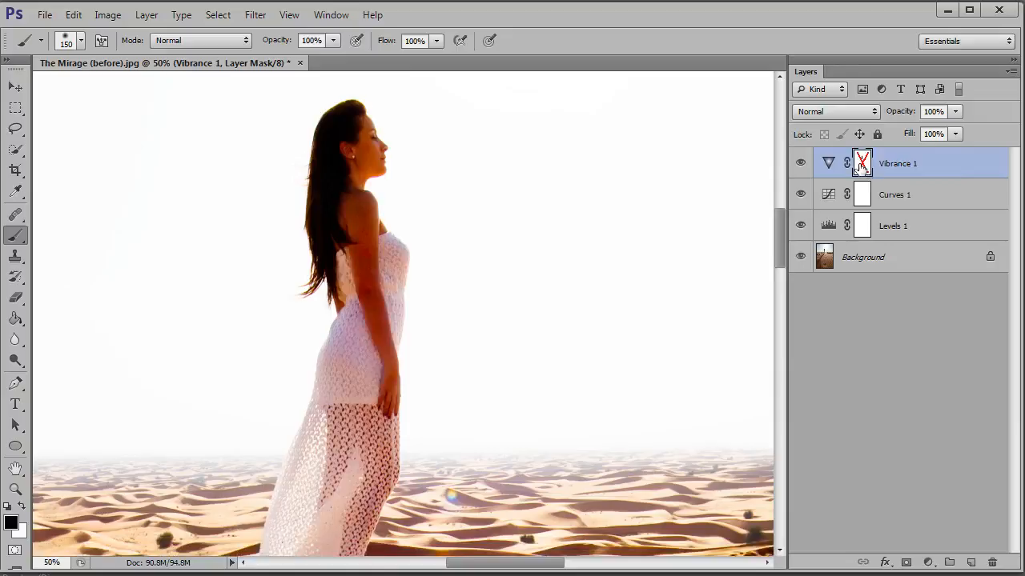
Re-enable the Vibrance layer mask and compare the whole photo with the Vibrance layer hidden and shown
{"action": "left_click", "coordinate": [862, 164], "text": "shift"}
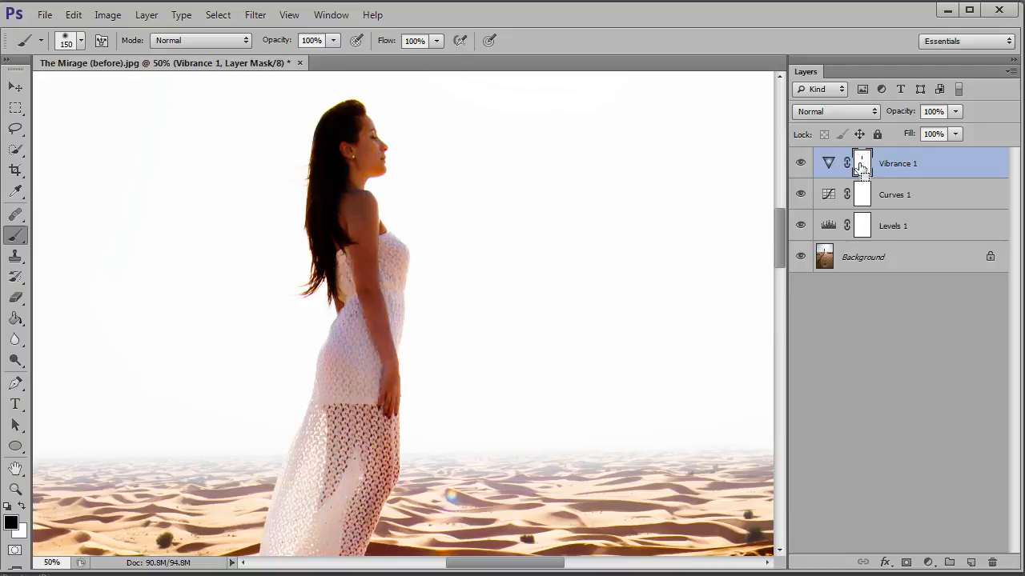
{"action": "key", "text": "ctrl+0"}
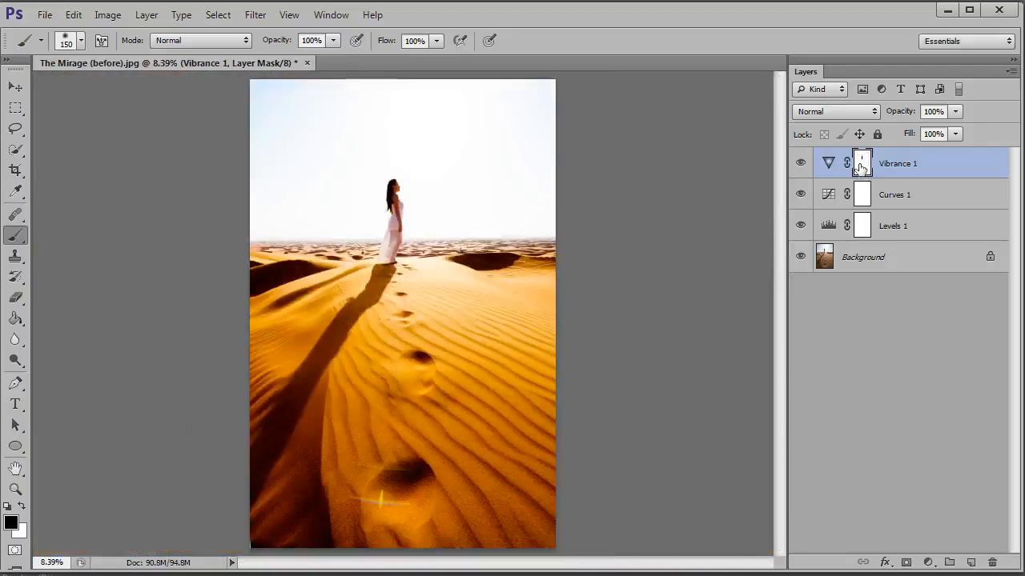
{"action": "left_click", "coordinate": [799, 165]}
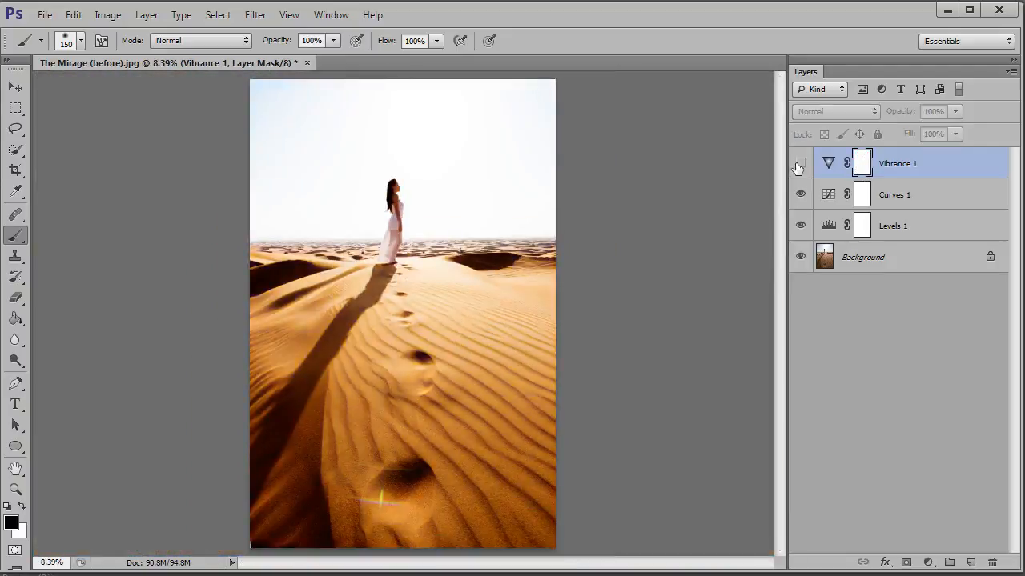
{"action": "left_click", "coordinate": [799, 165]}
{"action": "left_click", "coordinate": [799, 165]}
{"action": "left_click", "coordinate": [799, 165]}
{"action": "left_click", "coordinate": [799, 165]}
{"action": "left_click", "coordinate": [799, 165]}
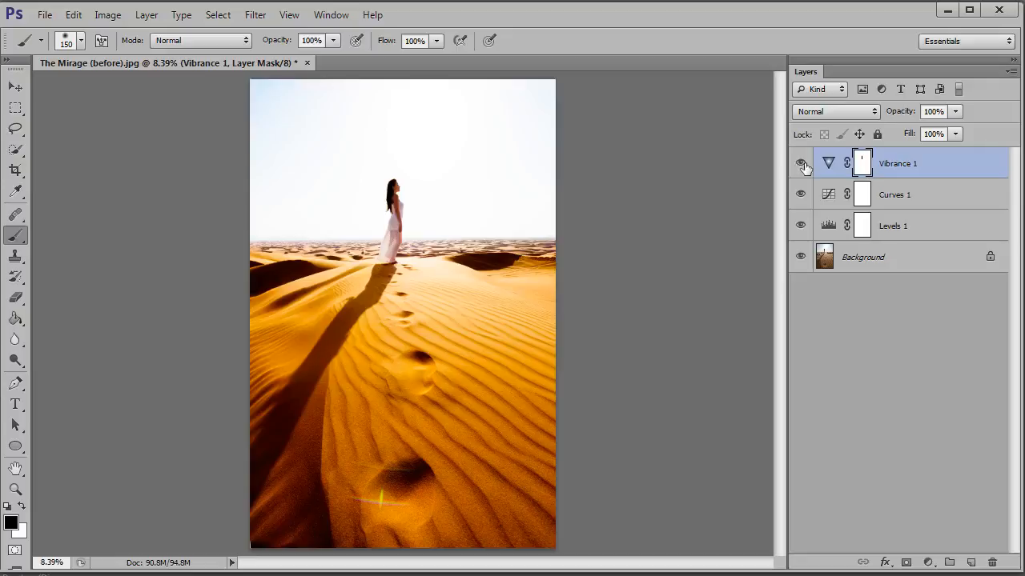
Add a Hue/Saturation adjustment layer above the Vibrance layer
{"action": "left_click", "coordinate": [926, 563]}
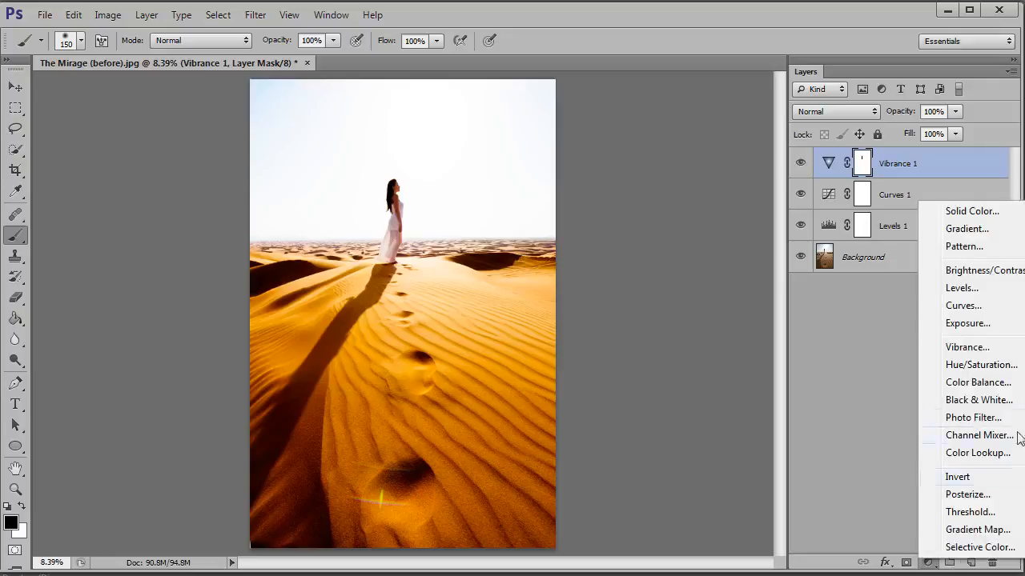
{"action": "left_click", "coordinate": [999, 370]}
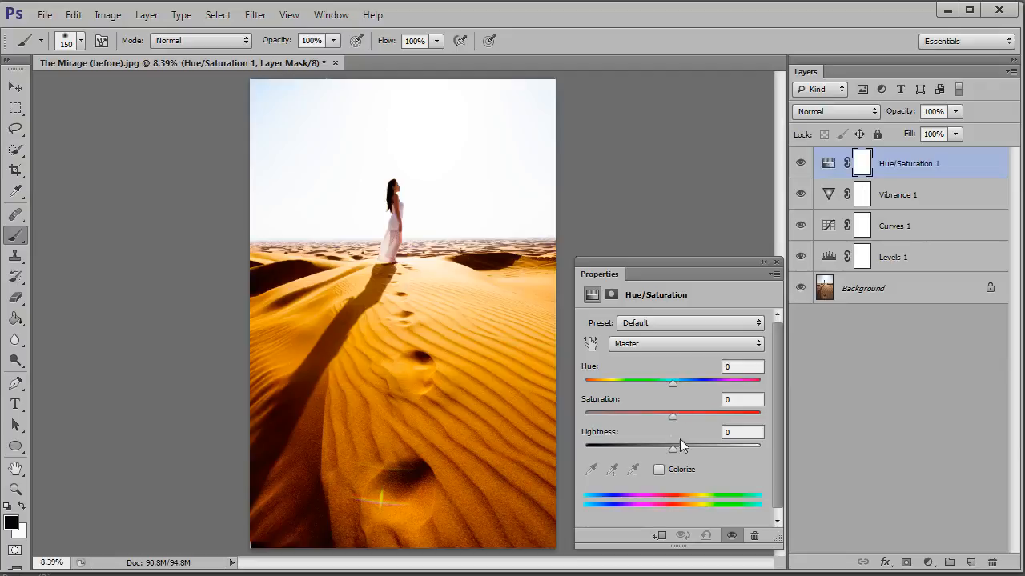
Try raising the Hue/Saturation Lightness to +32 and colorizing the photo, then turn Colorize off
{"action": "left_click_drag", "start_coordinate": [671, 450], "coordinate": [700, 450]}
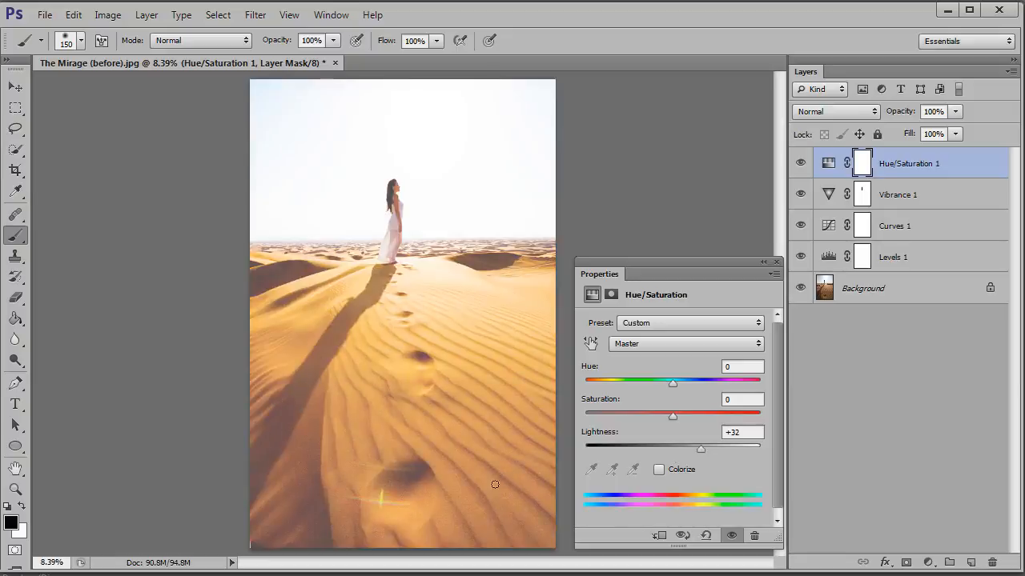
{"action": "left_click", "coordinate": [658, 470]}
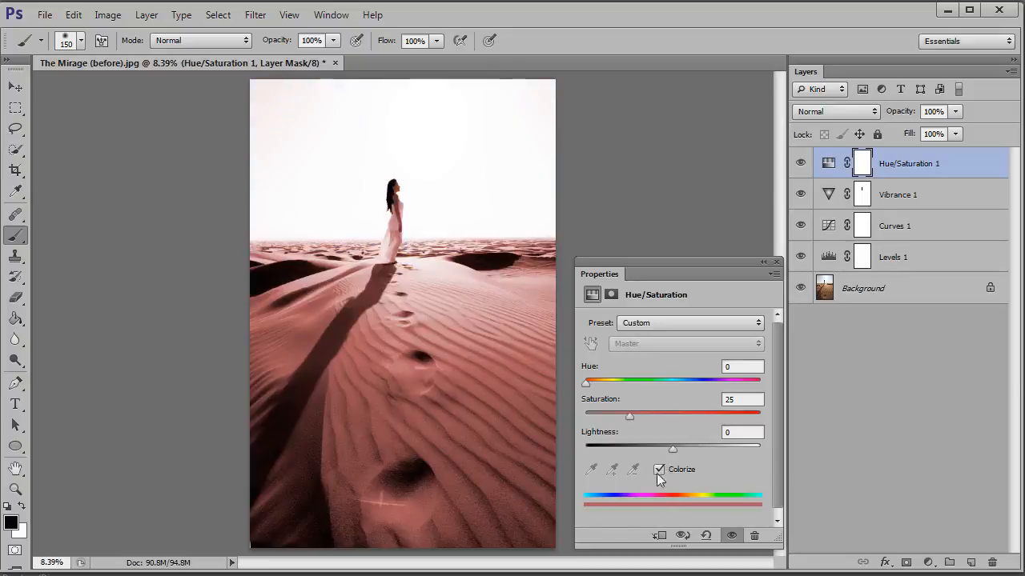
{"action": "mouse_move", "coordinate": [670, 450]}
{"action": "left_mouse_down"}
{"action": "mouse_move", "coordinate": [703, 448]}
{"action": "mouse_move", "coordinate": [661, 447]}
{"action": "mouse_move", "coordinate": [694, 448]}
{"action": "mouse_move", "coordinate": [673, 451]}
{"action": "left_mouse_up"}
{"action": "left_click", "coordinate": [658, 469]}
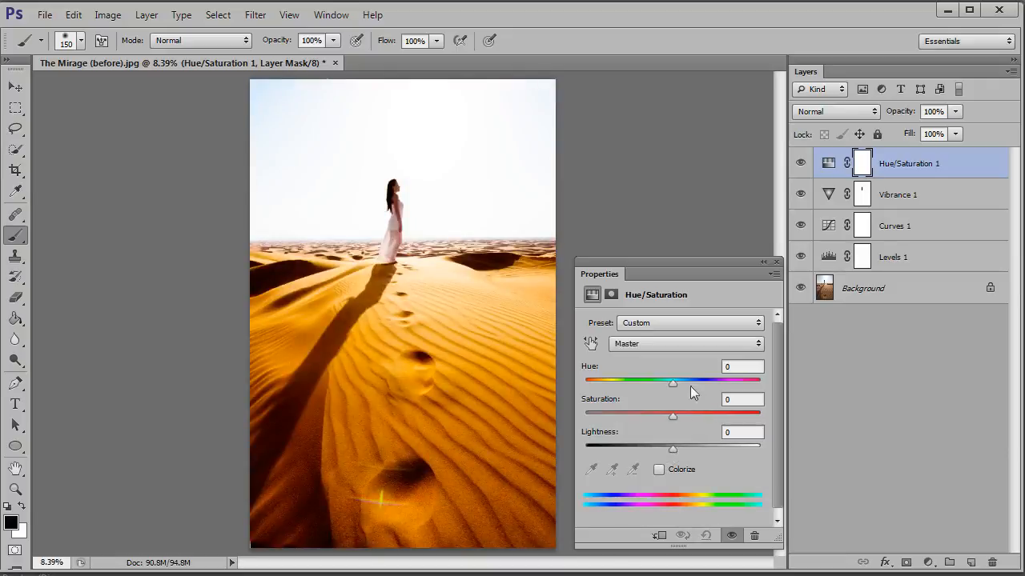
Shift the Hue slightly toward red, close the Hue/Saturation properties and compare the photo with and without the layer
{"action": "mouse_move", "coordinate": [672, 382]}
{"action": "left_mouse_down"}
{"action": "mouse_move", "coordinate": [682, 381]}
{"action": "mouse_move", "coordinate": [669, 383]}
{"action": "left_mouse_up"}
{"action": "left_click", "coordinate": [775, 262]}
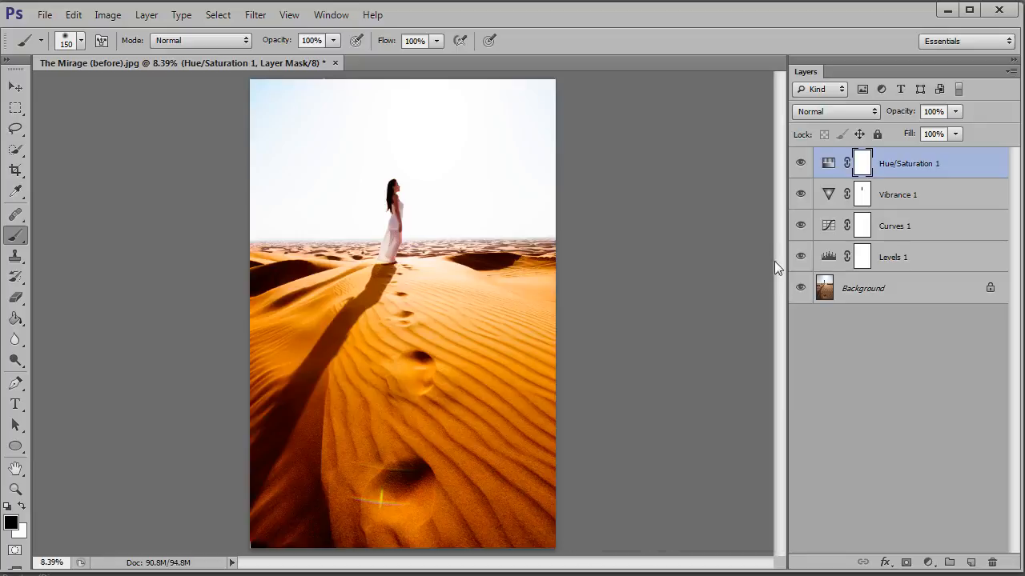
{"action": "left_click", "coordinate": [799, 164]}
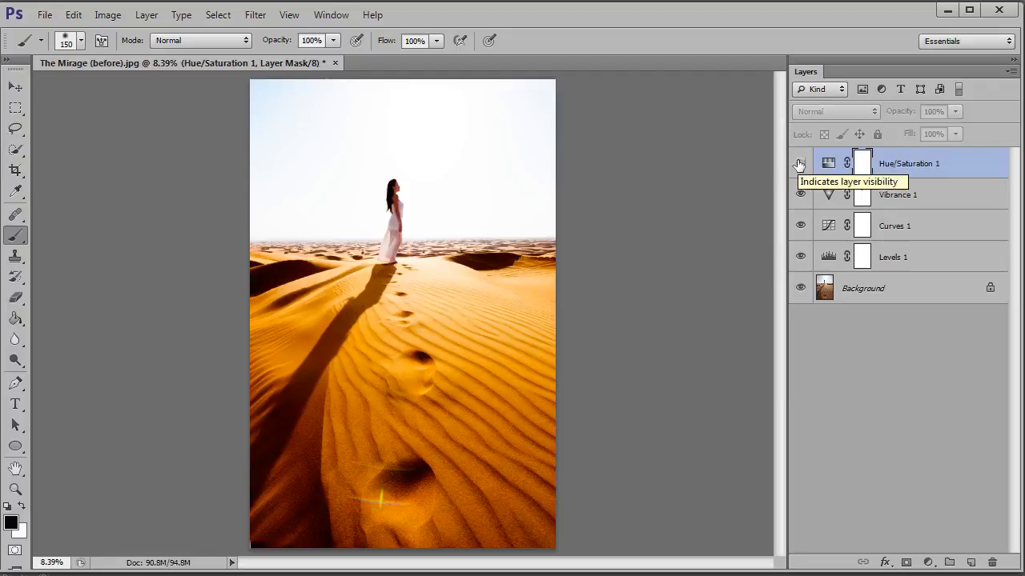
{"action": "left_click", "coordinate": [799, 165]}
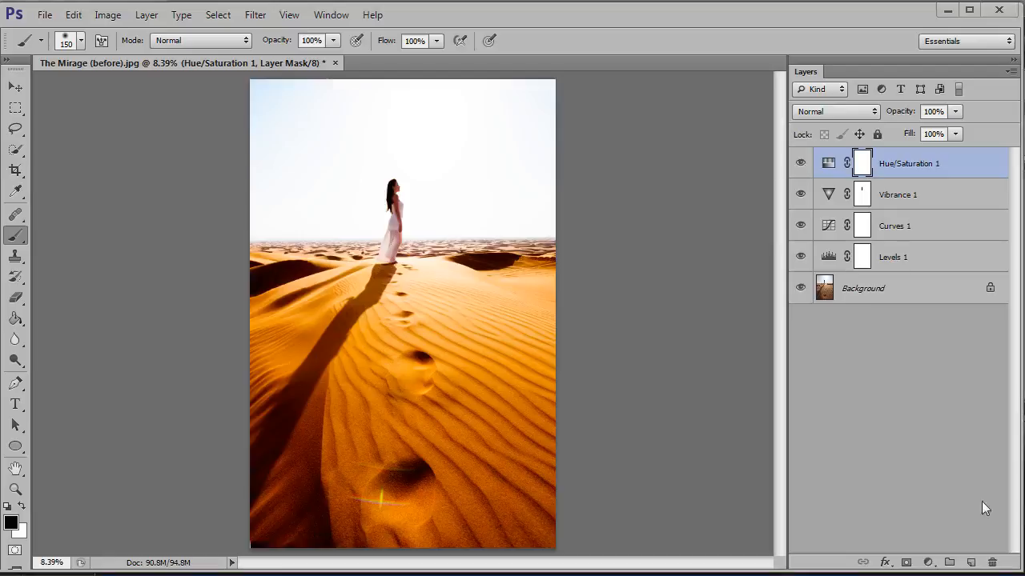
Place the Warm sky with sunbeams image and align it with the top edge of the desert photo
{"action": "left_click", "coordinate": [45, 14]}
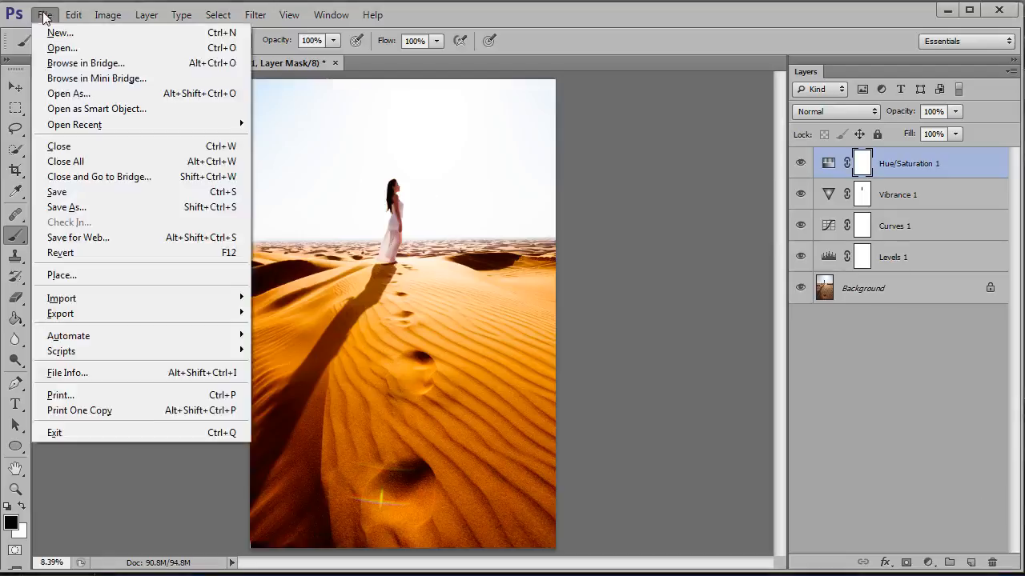
{"action": "left_click", "coordinate": [86, 274]}
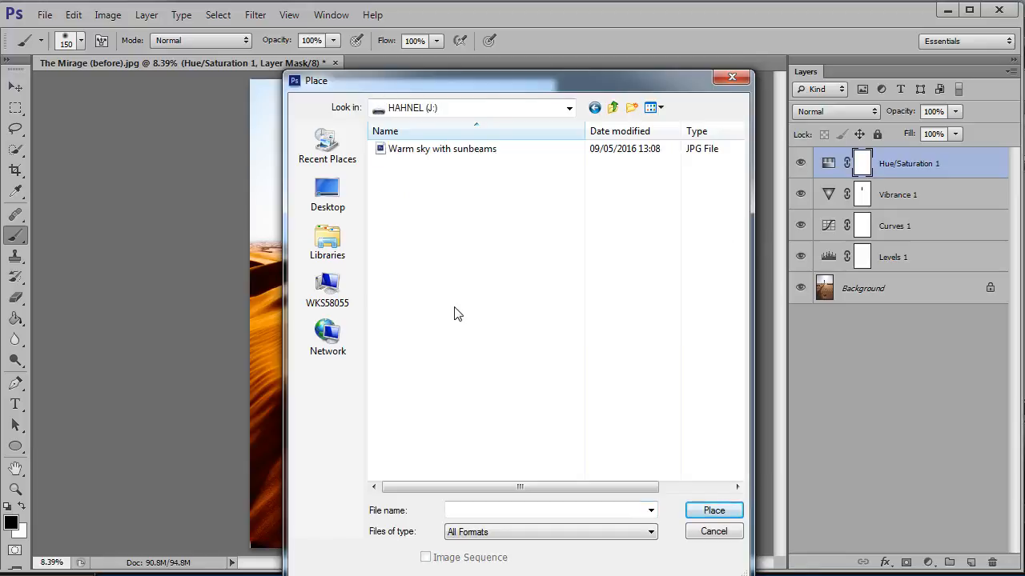
{"action": "left_click", "coordinate": [408, 154]}
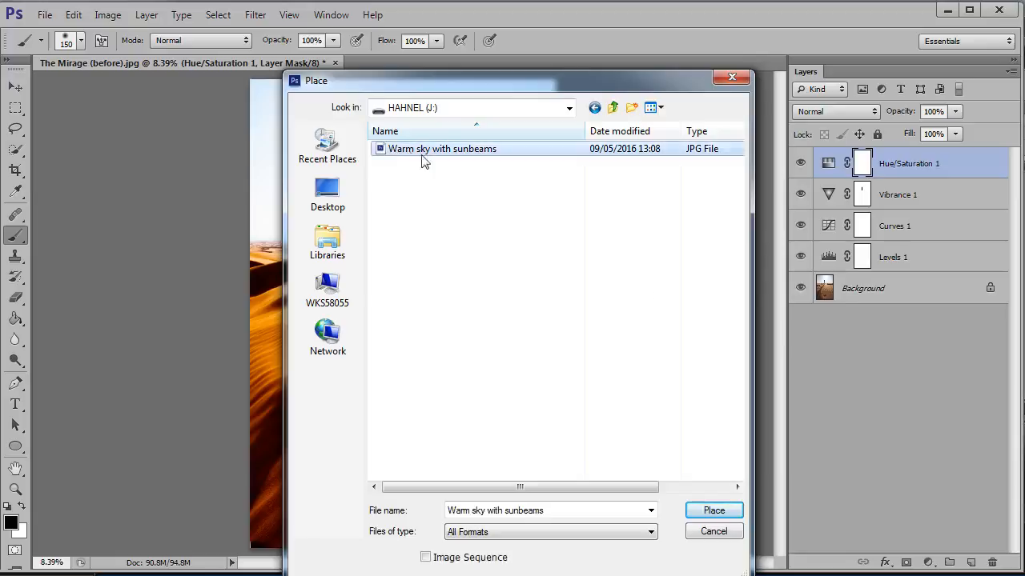
{"action": "left_click", "coordinate": [713, 513]}
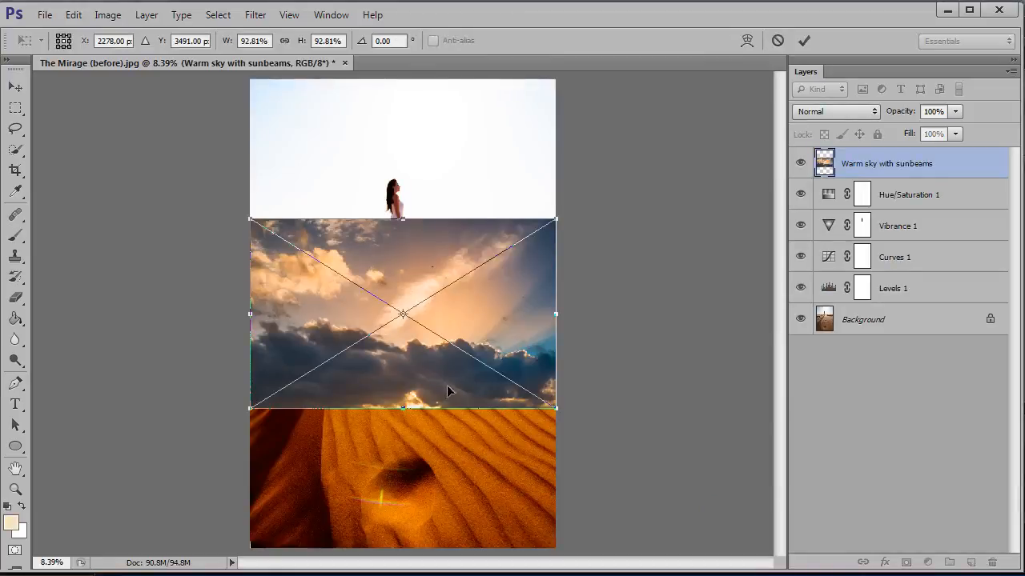
{"action": "left_click_drag", "start_coordinate": [444, 398], "coordinate": [425, 230]}
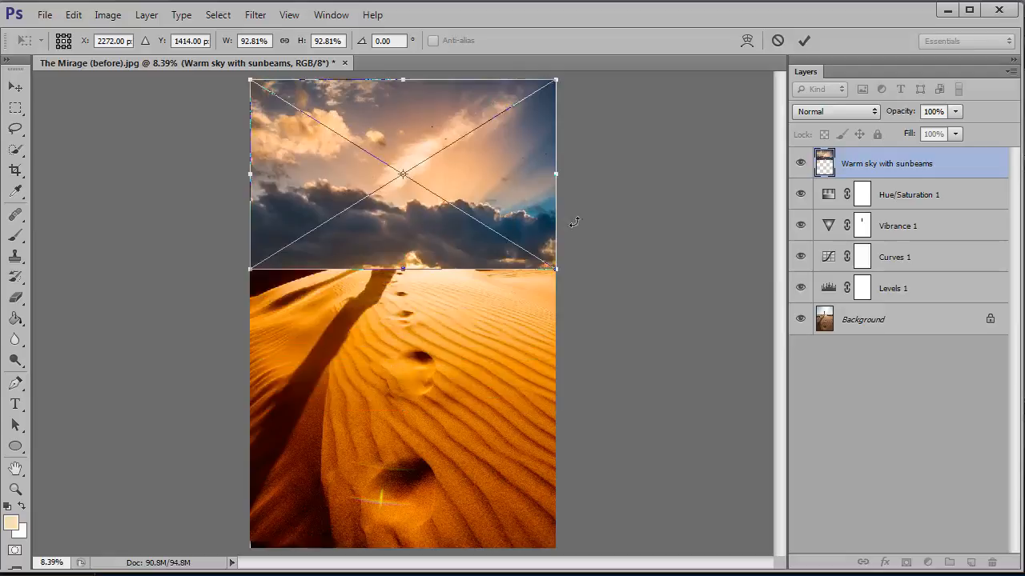
{"action": "key", "text": "b"}
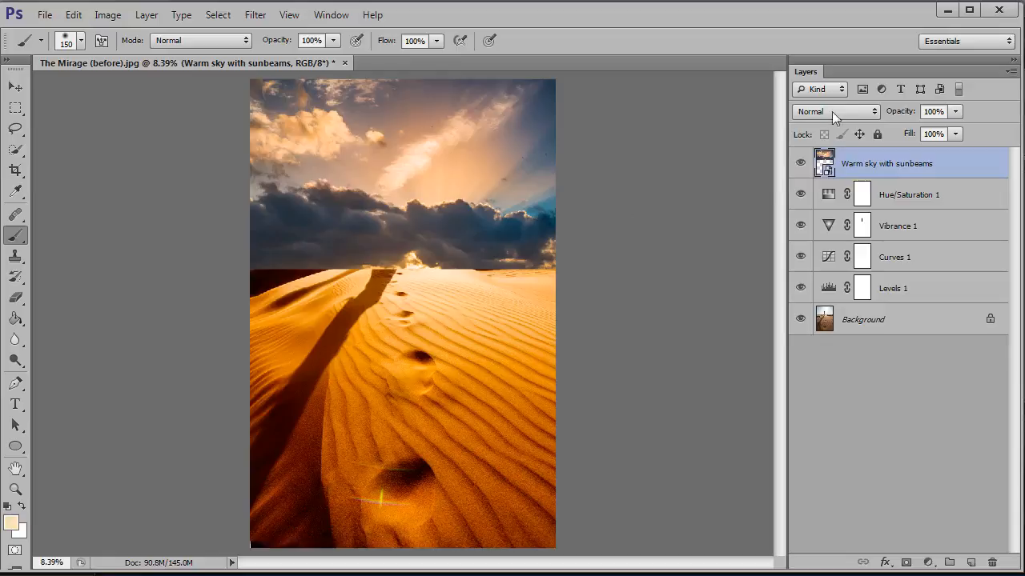
Set the Warm sky with sunbeams layer to Darken blending and add a white layer mask to it
{"action": "left_click", "coordinate": [875, 112]}
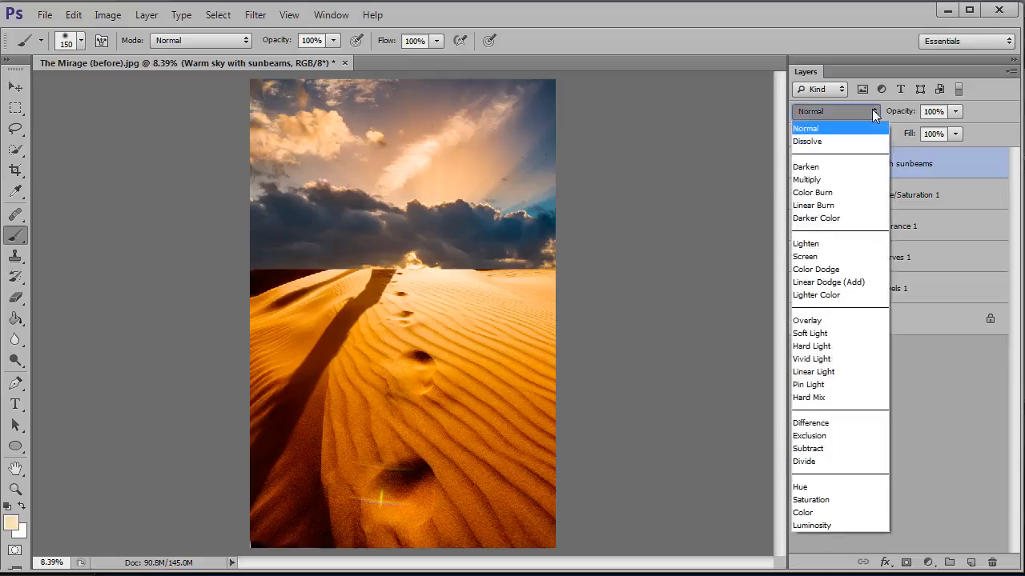
{"action": "left_click", "coordinate": [857, 167]}
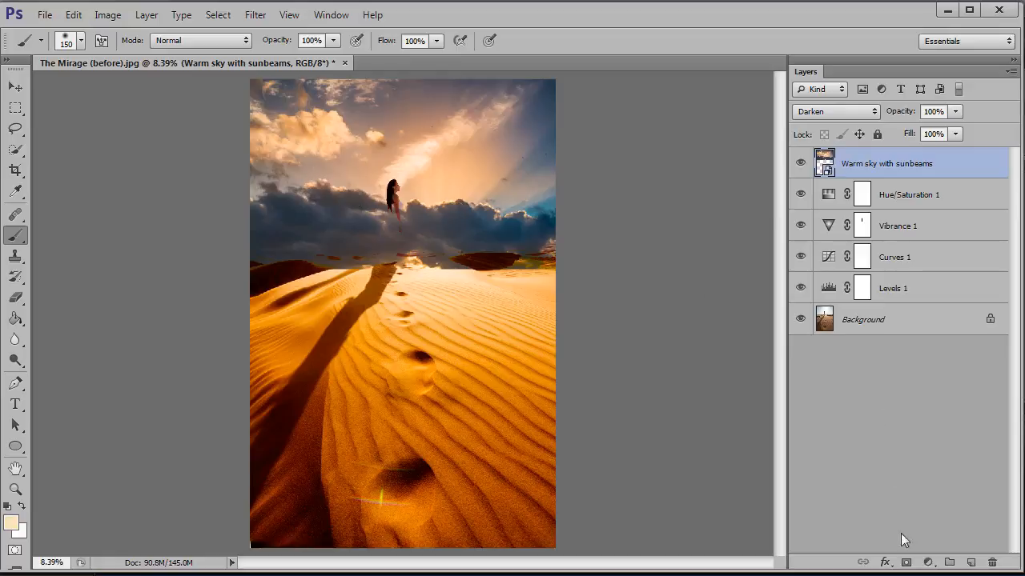
{"action": "left_click", "coordinate": [906, 562]}
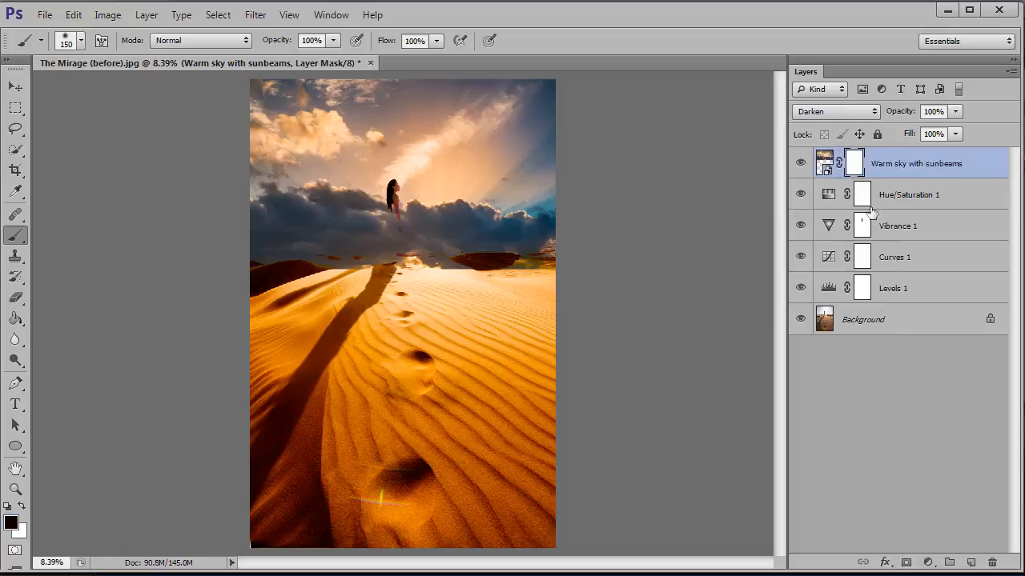
{"action": "left_click", "coordinate": [823, 167]}
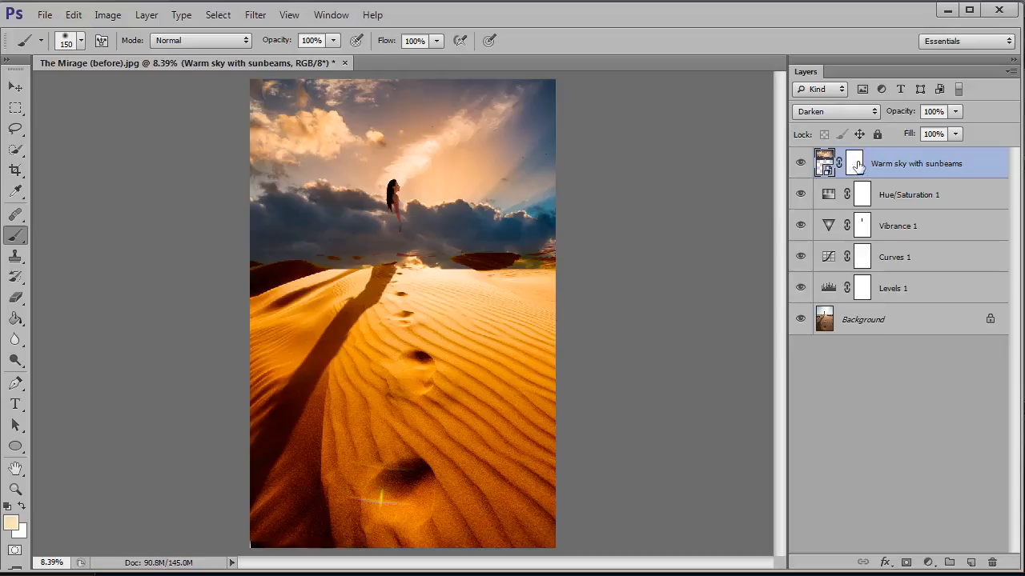
{"action": "left_click", "coordinate": [856, 164]}
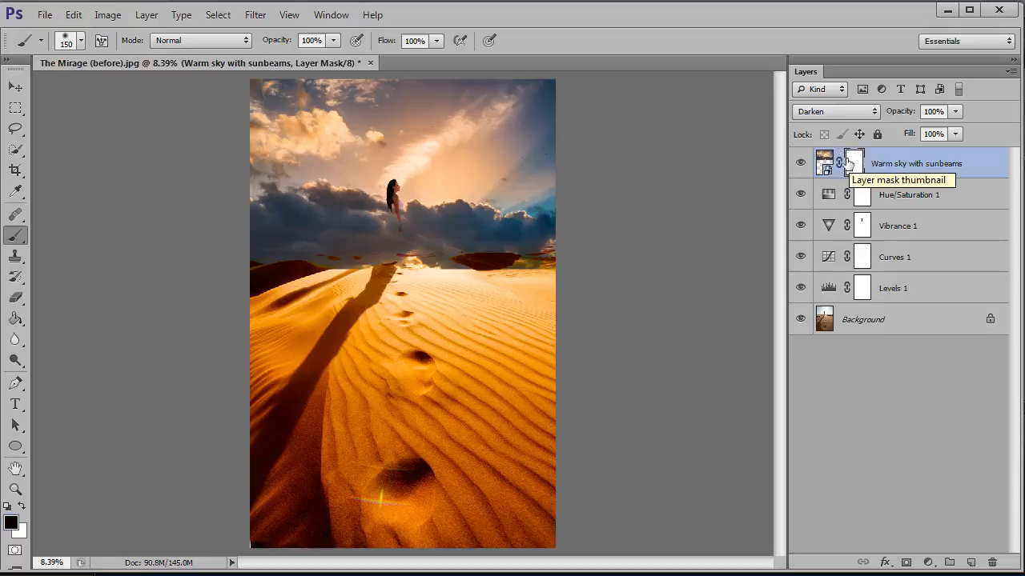
Apply a linear Black, White gradient to the sky layer mask, running from just below the horizon up into the upper sky
{"action": "left_click", "coordinate": [18, 320]}
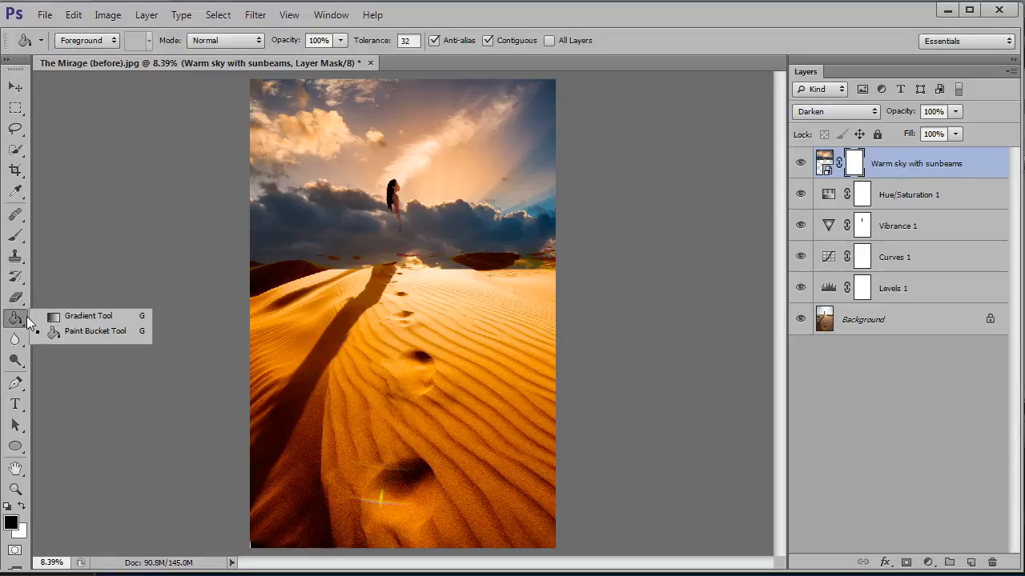
{"action": "left_click", "coordinate": [67, 318]}
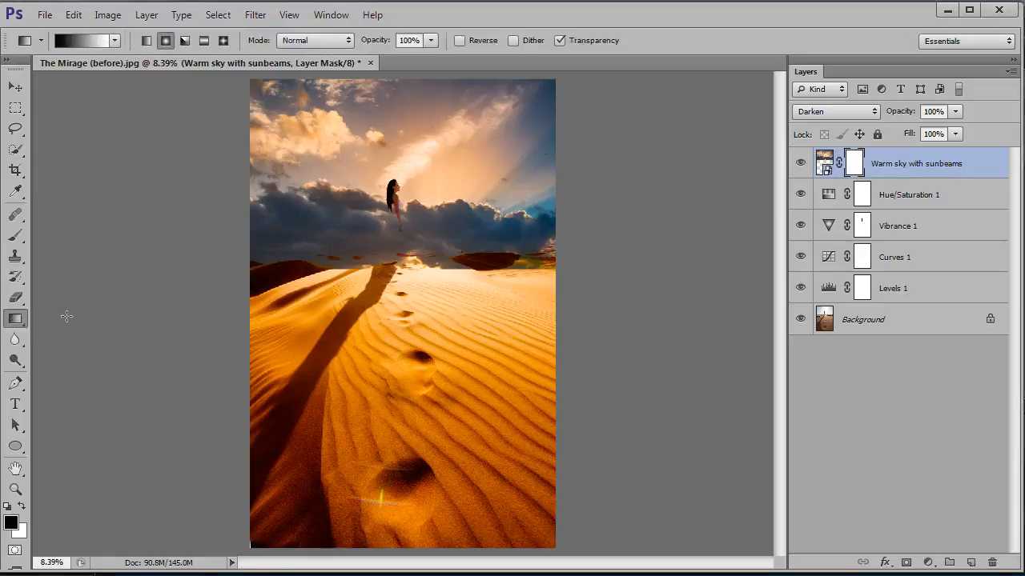
{"action": "left_click", "coordinate": [115, 41]}
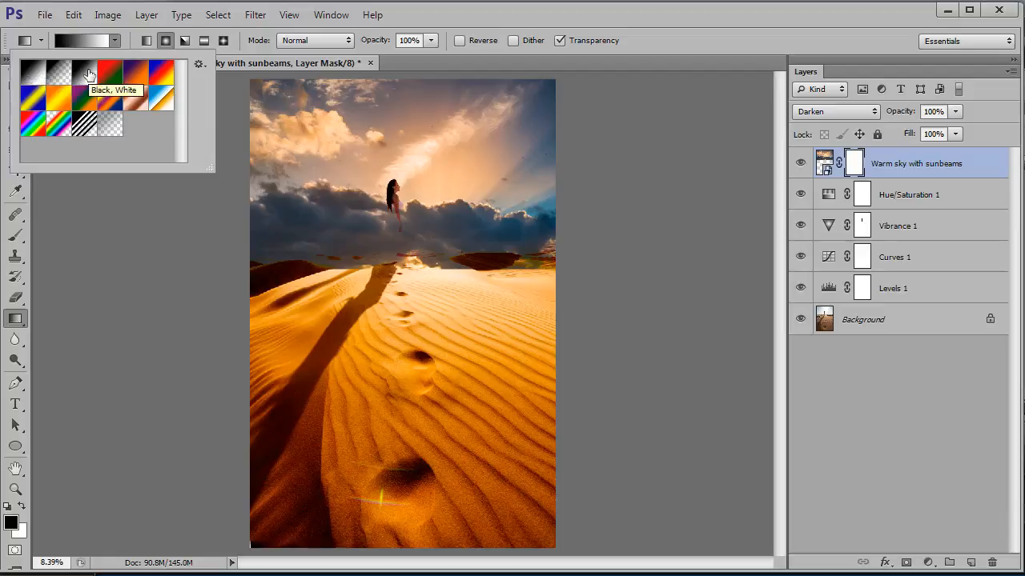
{"action": "left_click", "coordinate": [166, 40]}
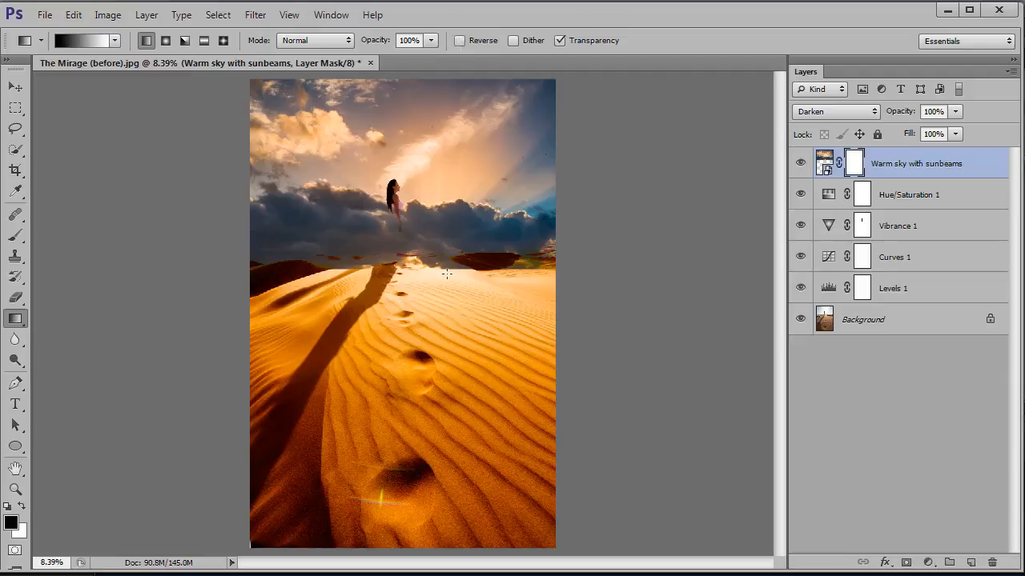
{"action": "mouse_move", "coordinate": [446, 282]}
{"action": "left_mouse_down"}
{"action": "mouse_move", "coordinate": [445, 118]}
{"action": "mouse_move", "coordinate": [409, 117]}
{"action": "mouse_move", "coordinate": [465, 118]}
{"action": "mouse_move", "coordinate": [420, 112]}
{"action": "mouse_move", "coordinate": [449, 114]}
{"action": "mouse_move", "coordinate": [447, 149]}
{"action": "mouse_move", "coordinate": [448, 123]}
{"action": "left_mouse_up"}
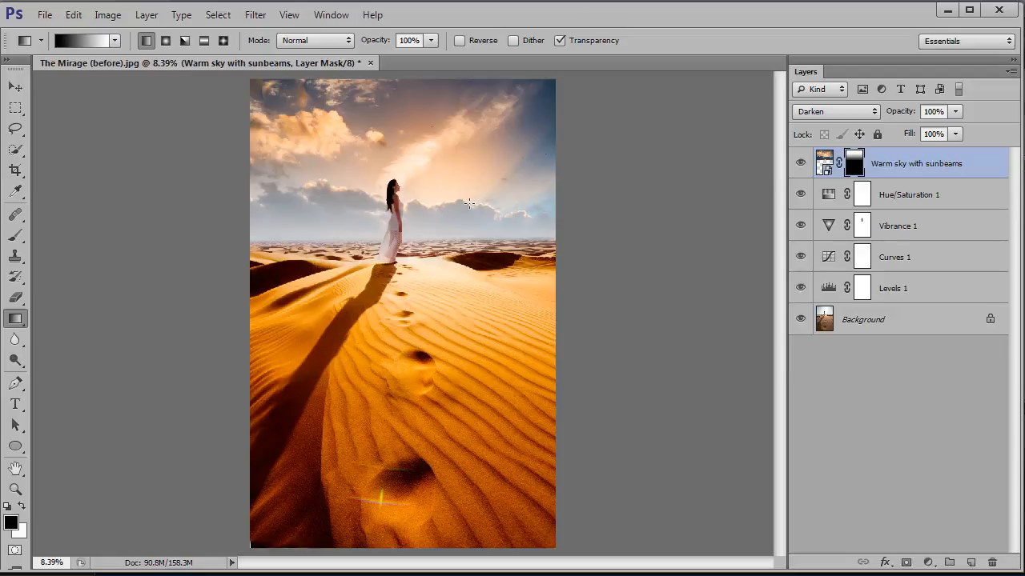
Examine the blended horizon around the woman at 25% zoom with the sky layer hidden and shown
{"action": "key", "text": "ctrl+plus"}
{"action": "key", "text": "ctrl+plus"}
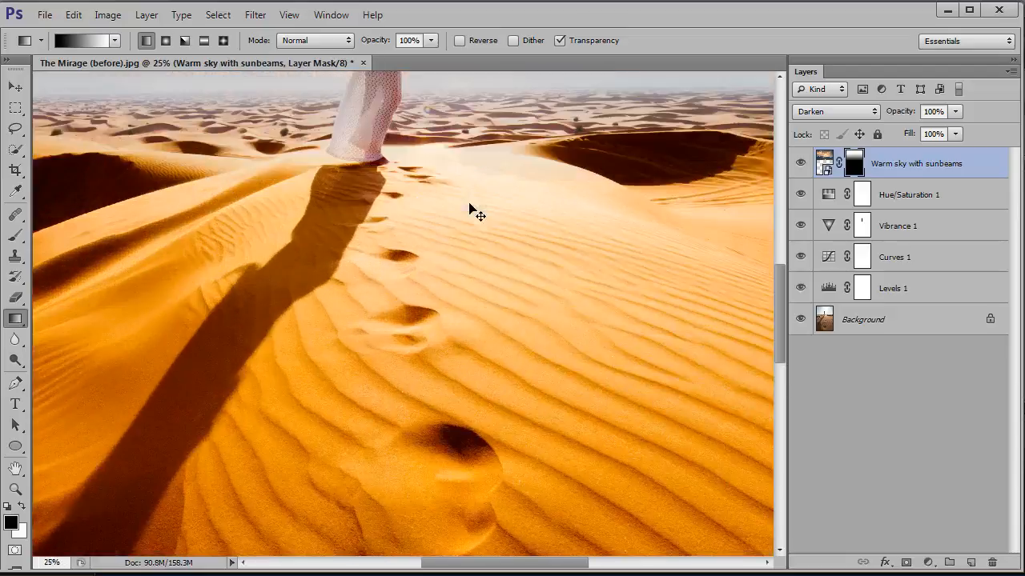
{"action": "left_click_drag", "start_coordinate": [781, 329], "coordinate": [774, 290]}
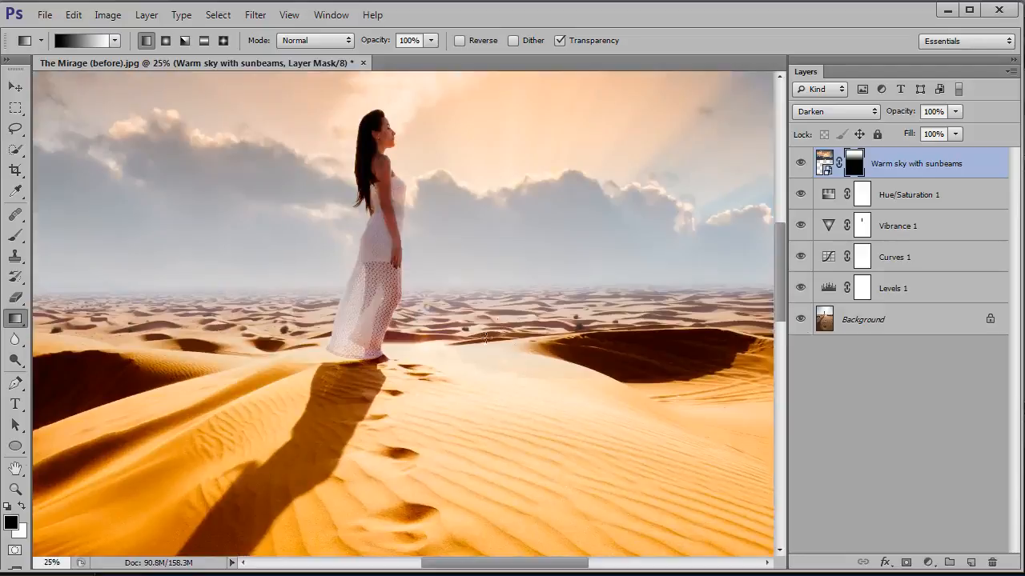
{"action": "left_click", "coordinate": [799, 164]}
{"action": "left_click", "coordinate": [799, 164]}
Set up a soft round brush with 0% hardness and a size of 800 px
{"action": "left_click", "coordinate": [15, 236]}
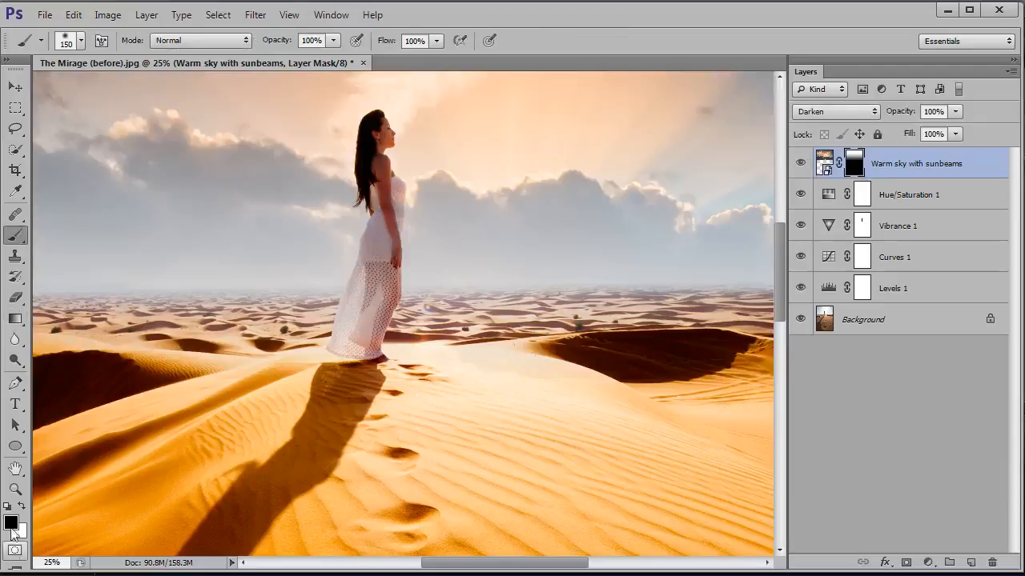
{"action": "left_click", "coordinate": [80, 40]}
{"action": "left_click_drag", "start_coordinate": [26, 131], "coordinate": [17, 129]}
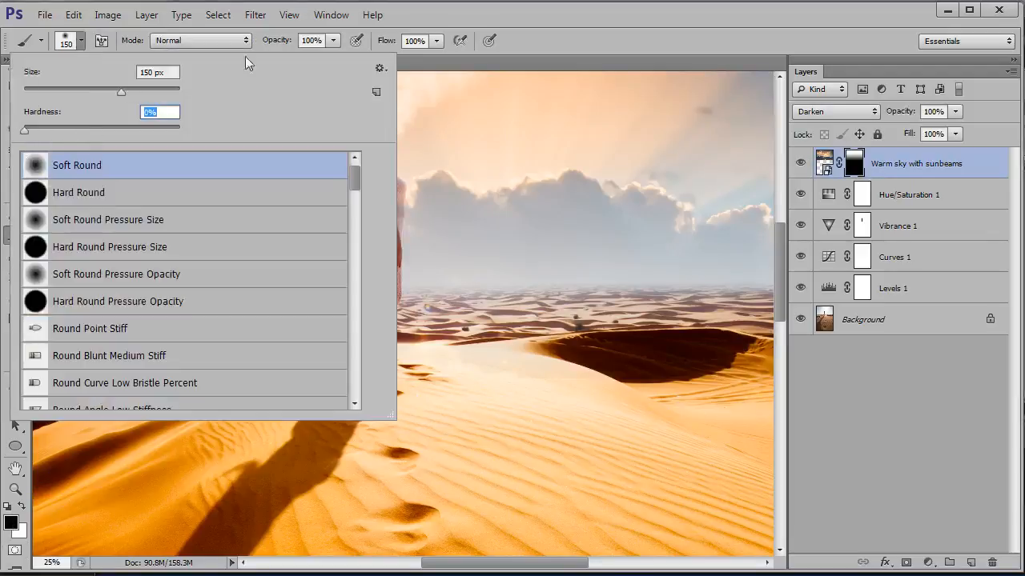
{"action": "left_click", "coordinate": [559, 15]}
{"action": "key", "text": "bracketright"}
{"action": "key", "text": "bracketright"}
{"action": "key", "text": "bracketright"}
{"action": "key", "text": "bracketright"}
{"action": "key", "text": "bracketright"}
{"action": "key", "text": "bracketright"}
{"action": "key", "text": "bracketright"}
{"action": "key", "text": "bracketright"}
{"action": "key", "text": "bracketright"}
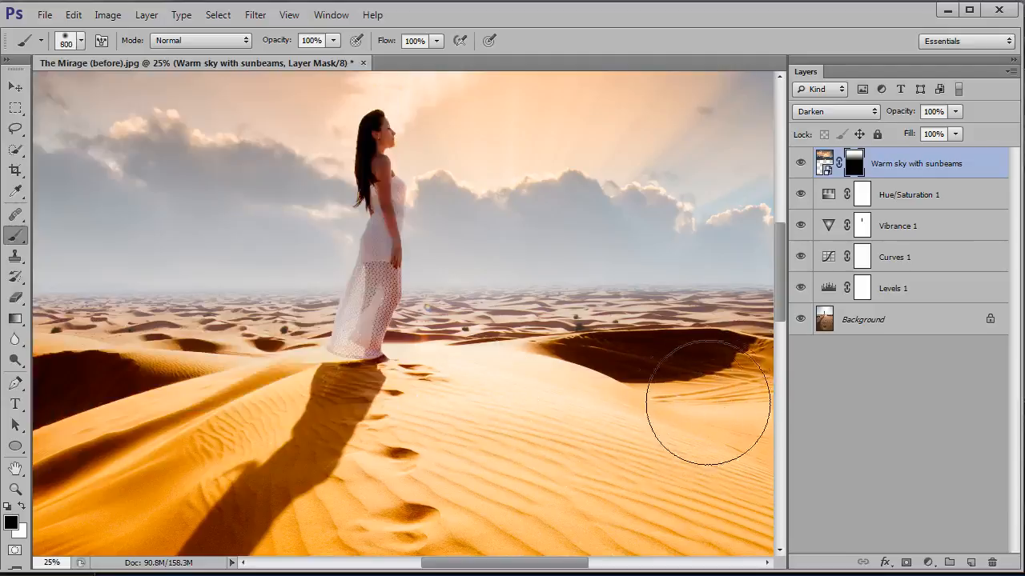
Paint black over the woman's dress and body on the sky layer mask with a soft 125 px brush
{"action": "mouse_move", "coordinate": [355, 441]}
{"action": "left_mouse_down"}
{"action": "mouse_move", "coordinate": [620, 430]}
{"action": "mouse_move", "coordinate": [359, 426]}
{"action": "left_mouse_up"}
{"action": "left_click_drag", "start_coordinate": [655, 418], "coordinate": [471, 412]}
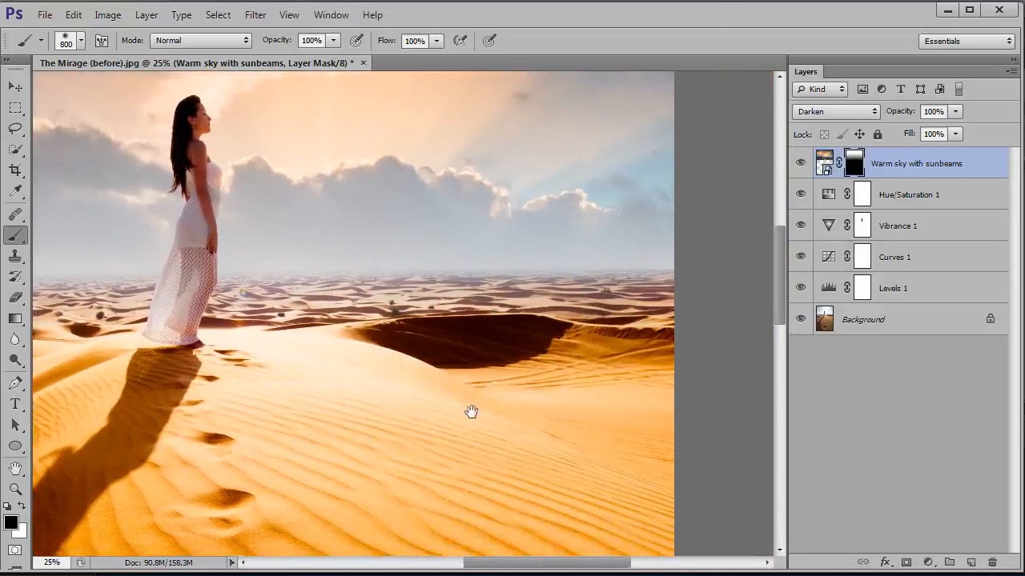
{"action": "mouse_move", "coordinate": [430, 457]}
{"action": "left_mouse_down"}
{"action": "mouse_move", "coordinate": [697, 481]}
{"action": "mouse_move", "coordinate": [748, 518]}
{"action": "left_mouse_up"}
{"action": "left_click_drag", "start_coordinate": [553, 449], "coordinate": [582, 478]}
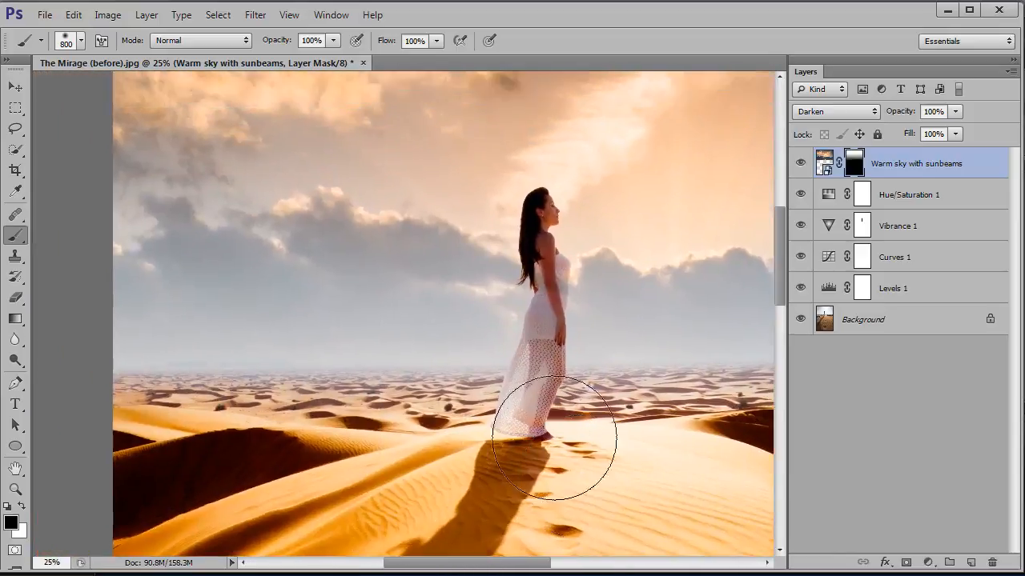
{"action": "key", "text": "bracketleft"}
{"action": "key", "text": "bracketleft"}
{"action": "key", "text": "bracketleft"}
{"action": "key", "text": "bracketleft"}
{"action": "key", "text": "bracketleft"}
{"action": "key", "text": "bracketleft"}
{"action": "key", "text": "bracketleft"}
{"action": "key", "text": "bracketleft"}
{"action": "key", "text": "bracketleft"}
{"action": "key", "text": "bracketleft"}
{"action": "key", "text": "bracketleft"}
{"action": "key", "text": "bracketleft"}
{"action": "key", "text": "bracketleft"}
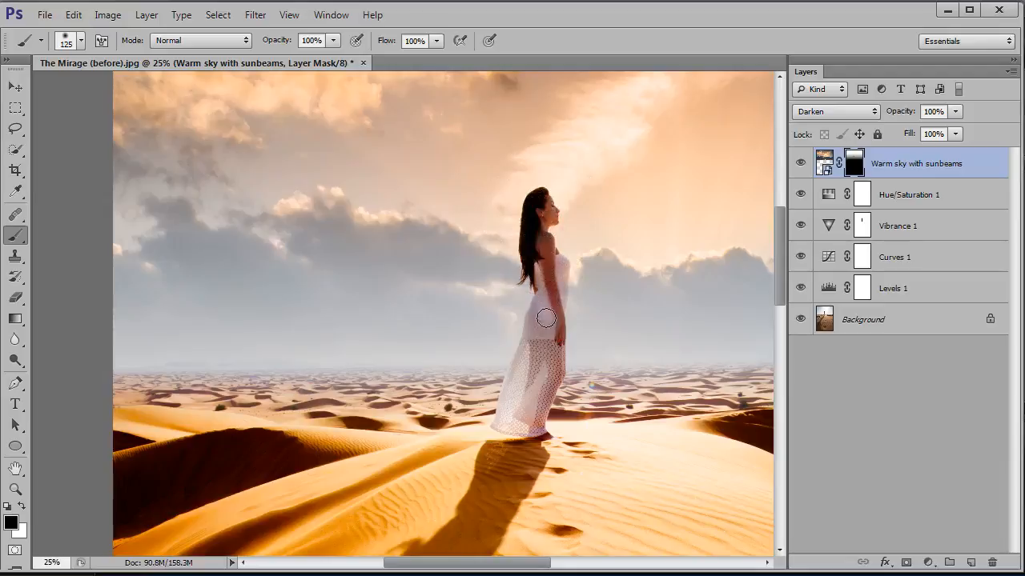
{"action": "key", "text": "bracketright"}
{"action": "key", "text": "bracketright"}
{"action": "key", "text": "bracketleft"}
{"action": "mouse_move", "coordinate": [543, 329]}
{"action": "left_mouse_down"}
{"action": "mouse_move", "coordinate": [533, 393]}
{"action": "mouse_move", "coordinate": [517, 414]}
{"action": "mouse_move", "coordinate": [542, 353]}
{"action": "mouse_move", "coordinate": [543, 253]}
{"action": "left_mouse_up"}
{"action": "key", "text": "bracketleft"}
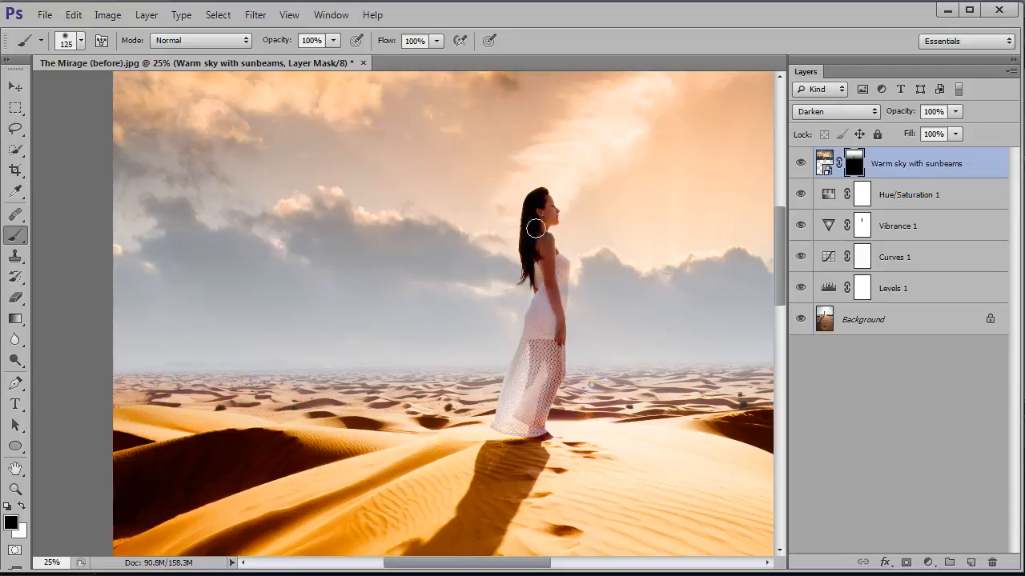
Compare the woman close up and the whole photo with the Warm sky with sunbeams layer hidden and shown
{"action": "left_click", "coordinate": [799, 164]}
{"action": "left_click", "coordinate": [799, 164]}
{"action": "left_click", "coordinate": [799, 164]}
{"action": "left_click", "coordinate": [799, 164]}
{"action": "key", "text": "ctrl+0"}
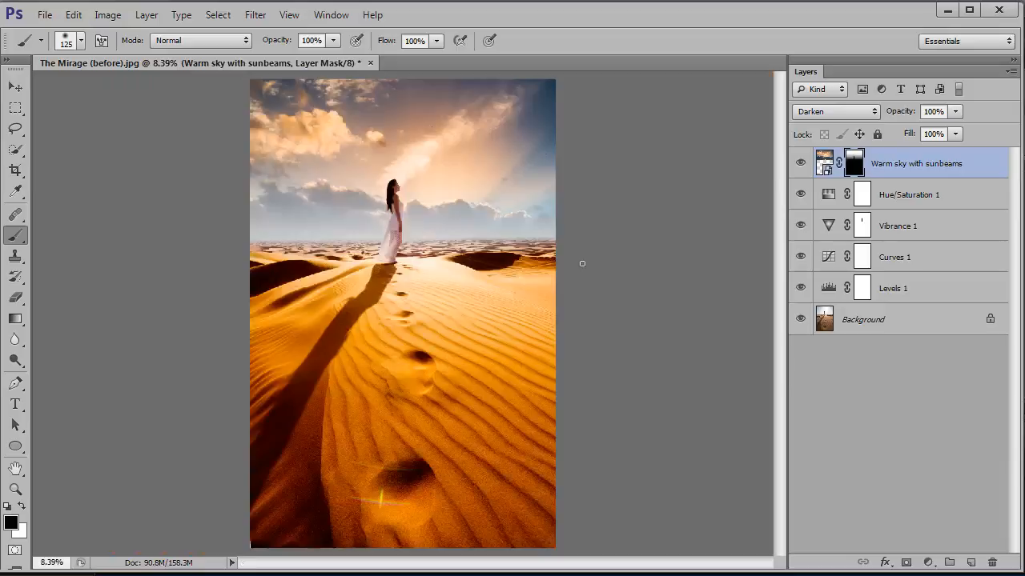
{"action": "left_click", "coordinate": [800, 165]}
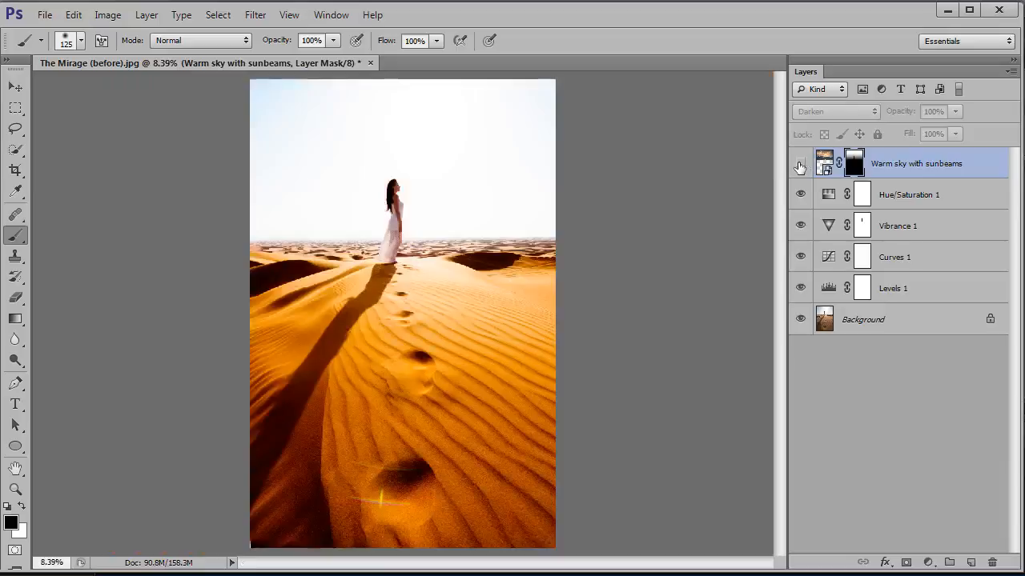
{"action": "left_click", "coordinate": [800, 165]}
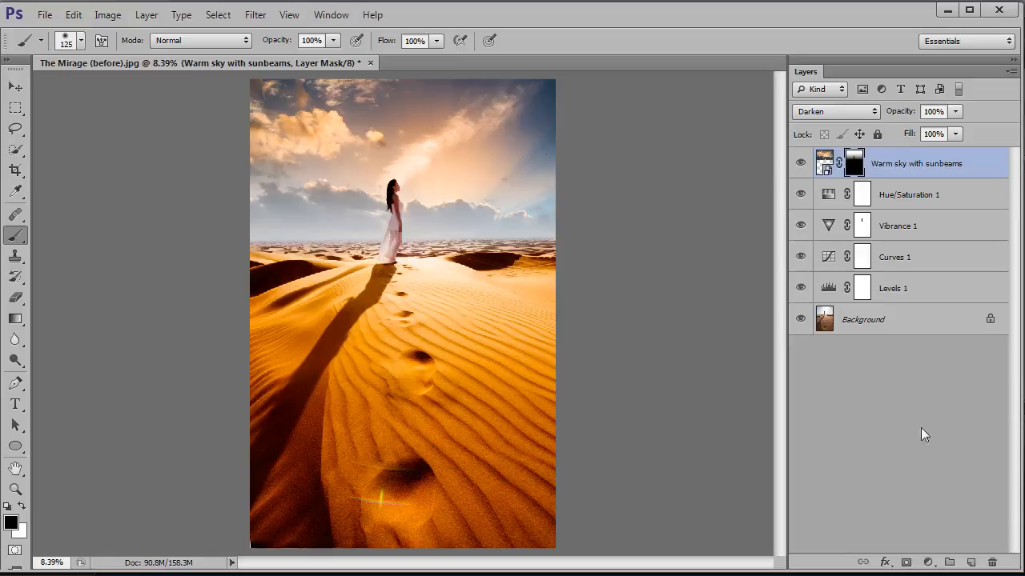
Add a Vibrance adjustment layer with Vibrance and Saturation at +100 and clip it to the Warm sky with sunbeams layer
{"action": "left_click", "coordinate": [928, 563]}
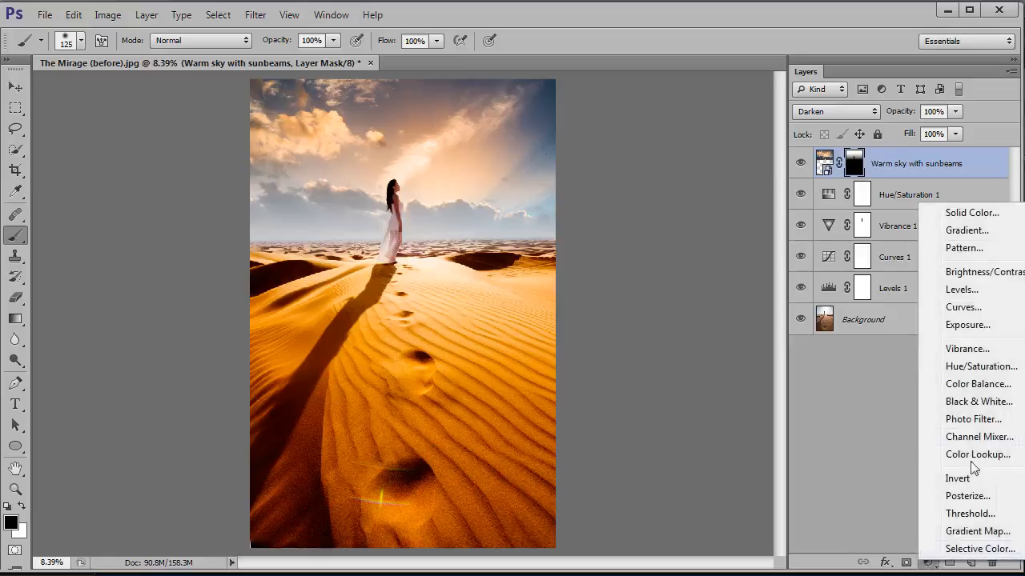
{"action": "left_click", "coordinate": [967, 350]}
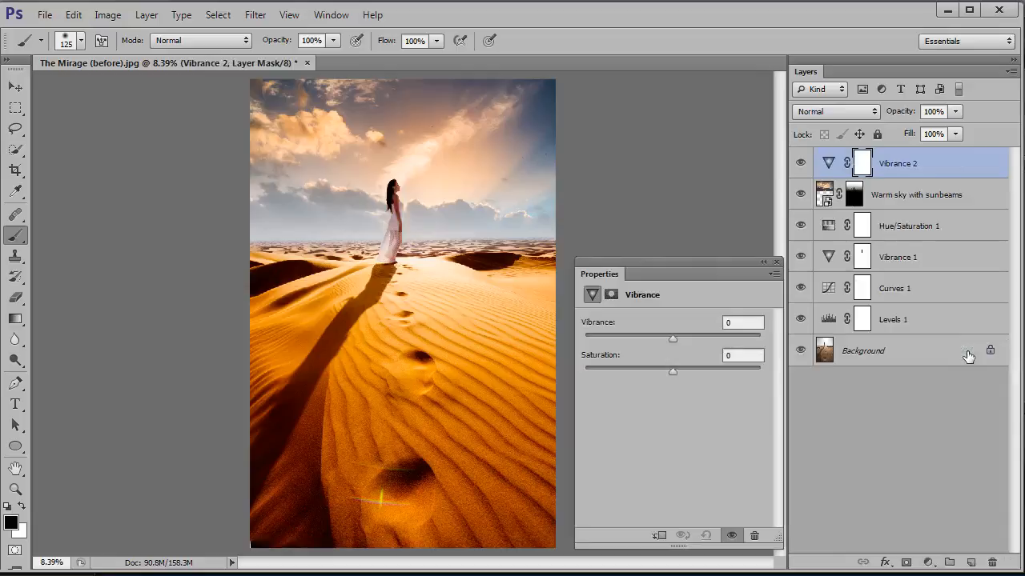
{"action": "left_click_drag", "start_coordinate": [673, 339], "coordinate": [781, 343]}
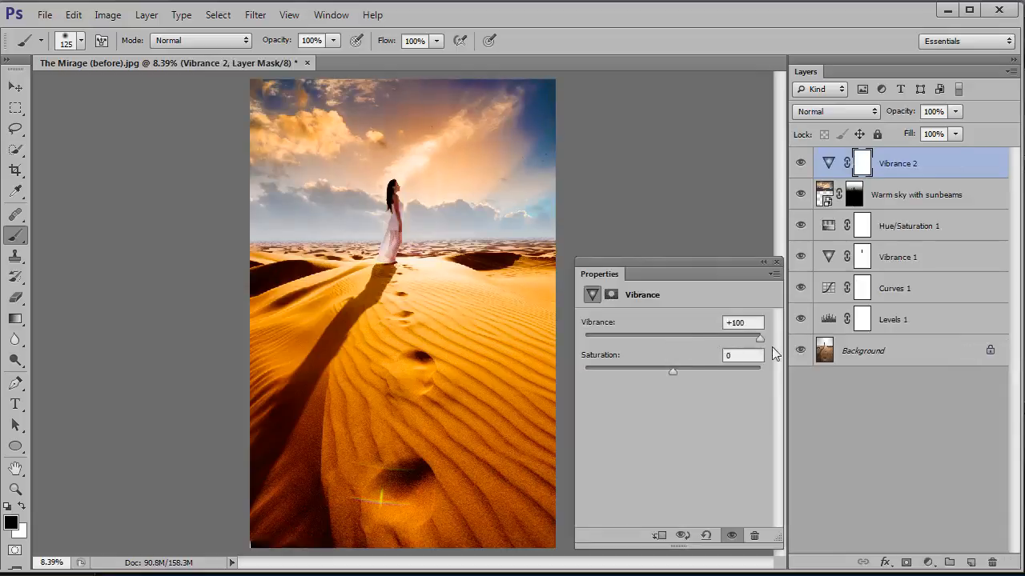
{"action": "left_click_drag", "start_coordinate": [674, 372], "coordinate": [775, 373]}
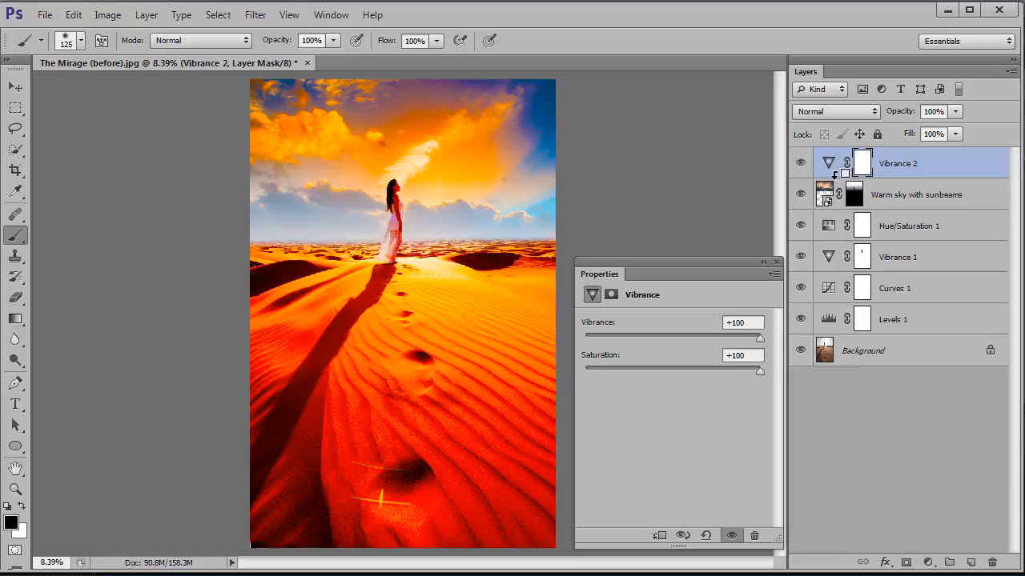
{"action": "left_click", "coordinate": [835, 172], "text": "alt"}
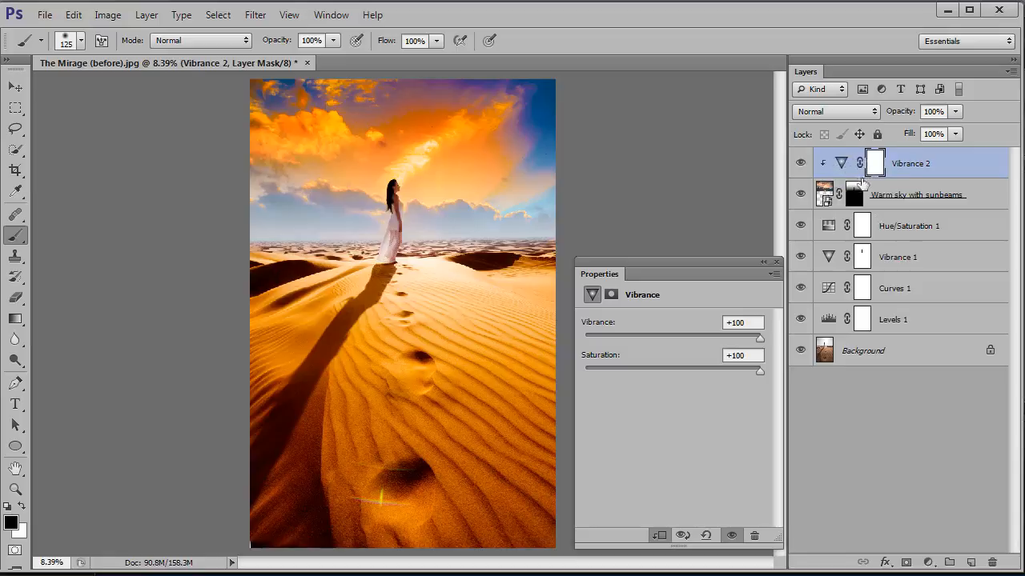
Set the clipped sky adjustment to Vibrance +72 and Saturation +5, and compare the sky with it hidden and shown
{"action": "left_click", "coordinate": [841, 163]}
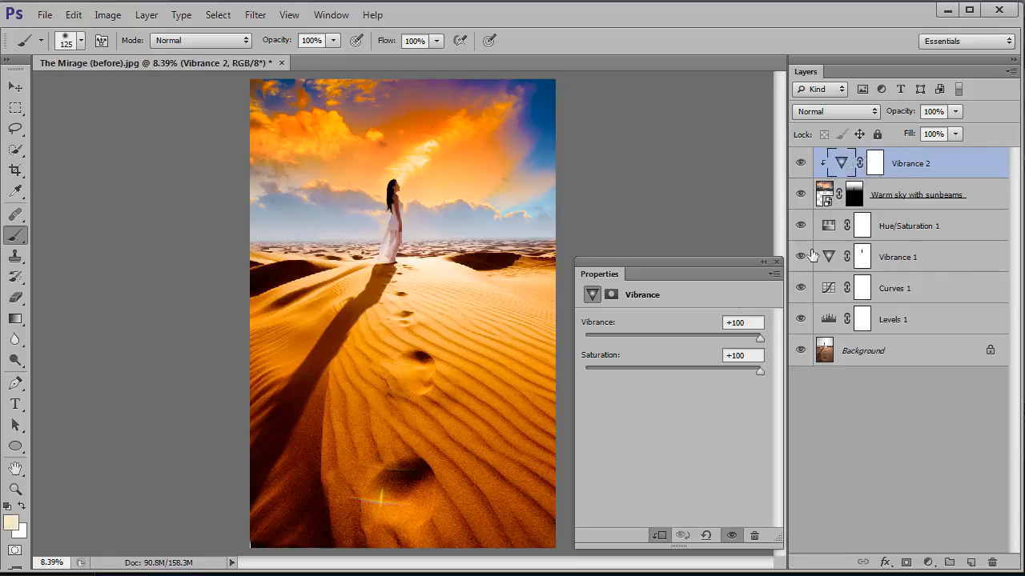
{"action": "left_click_drag", "start_coordinate": [760, 373], "coordinate": [732, 372]}
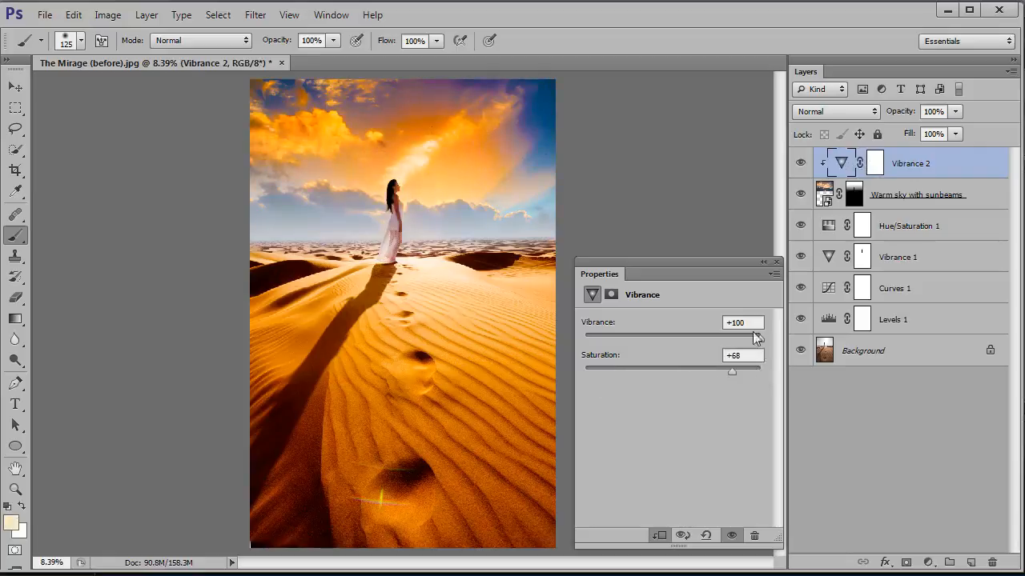
{"action": "left_click_drag", "start_coordinate": [760, 337], "coordinate": [686, 371]}
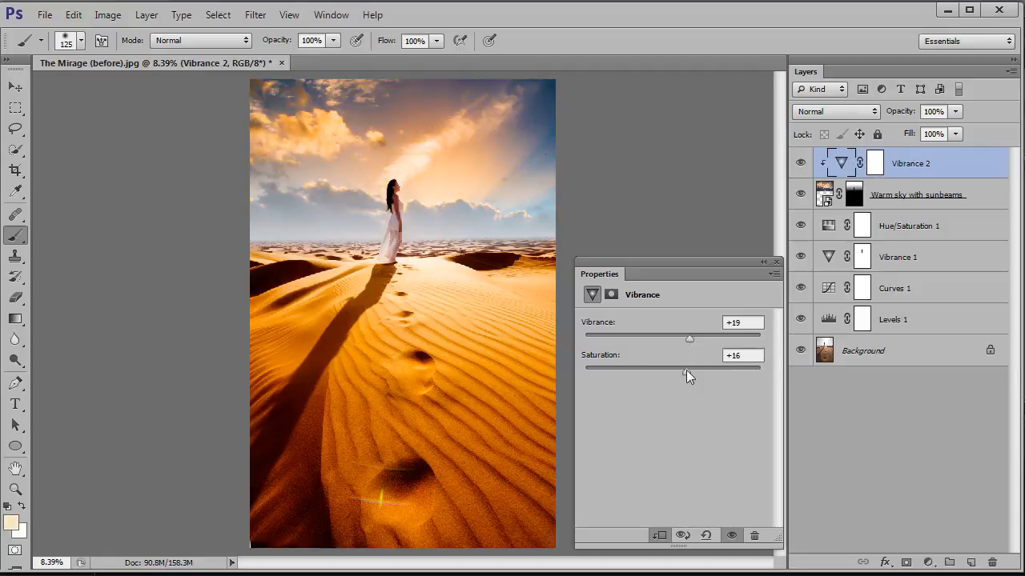
{"action": "left_click_drag", "start_coordinate": [684, 371], "coordinate": [677, 370]}
{"action": "left_click_drag", "start_coordinate": [689, 339], "coordinate": [734, 339]}
{"action": "left_click", "coordinate": [801, 164]}
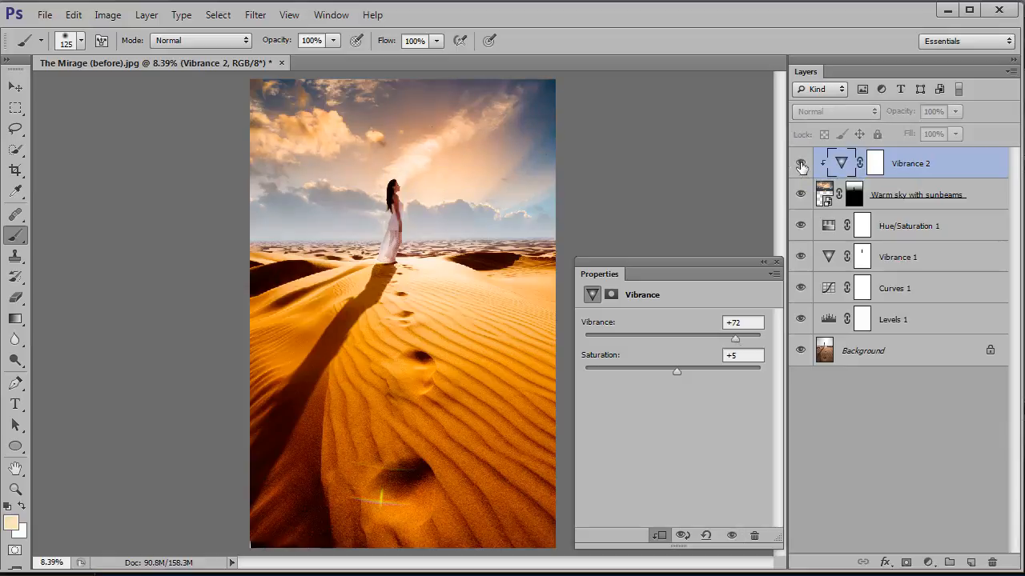
{"action": "left_click", "coordinate": [801, 164]}
{"action": "left_click", "coordinate": [800, 164]}
{"action": "left_click", "coordinate": [800, 164]}
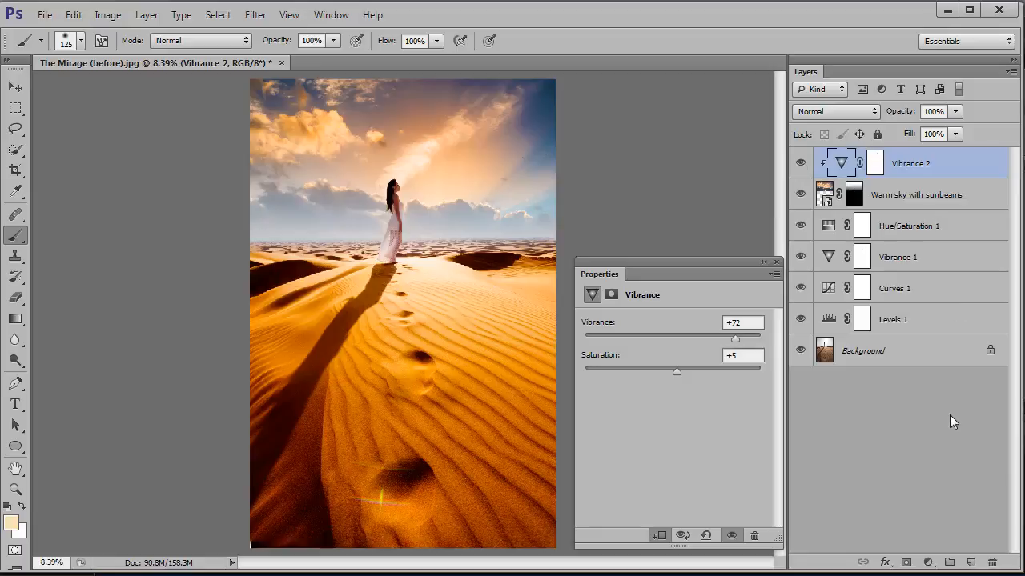
Add a Brightness/Contrast adjustment layer above the sky adjustments with brightness -2 and contrast 47
{"action": "left_click", "coordinate": [928, 563]}
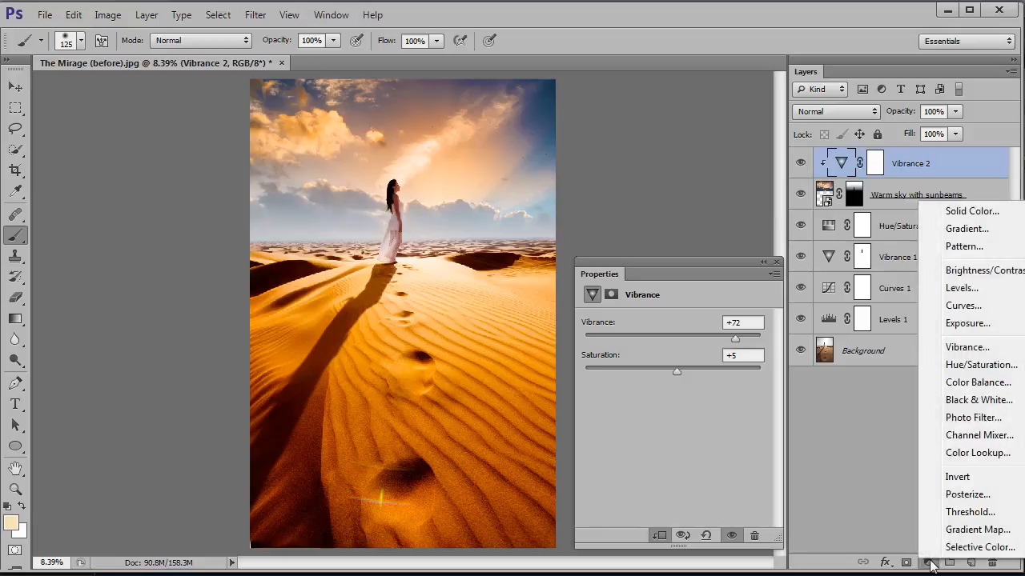
{"action": "left_click", "coordinate": [1011, 273]}
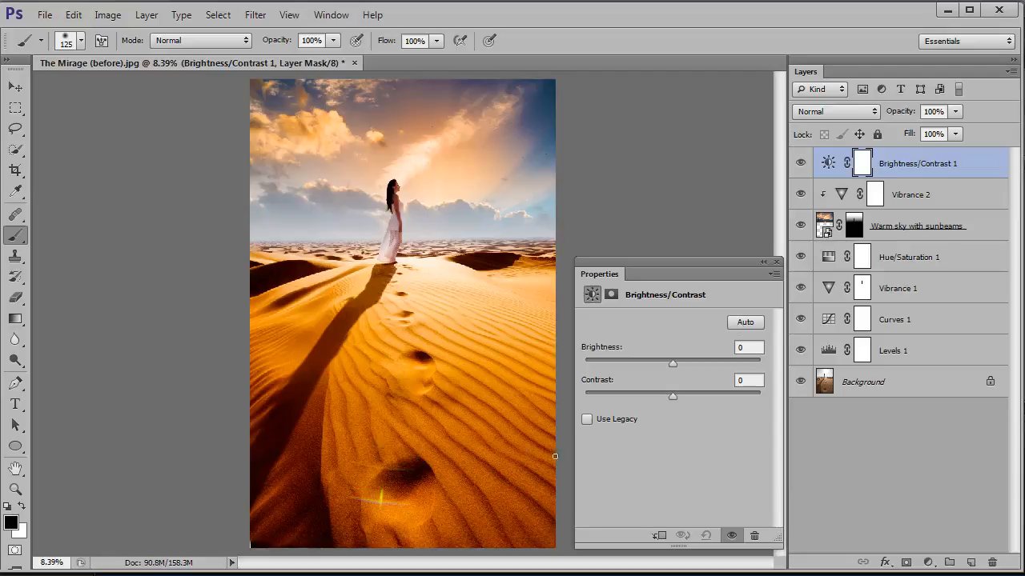
{"action": "left_click_drag", "start_coordinate": [673, 362], "coordinate": [674, 365]}
{"action": "left_click", "coordinate": [752, 348]}
{"action": "type", "text": "-2"}
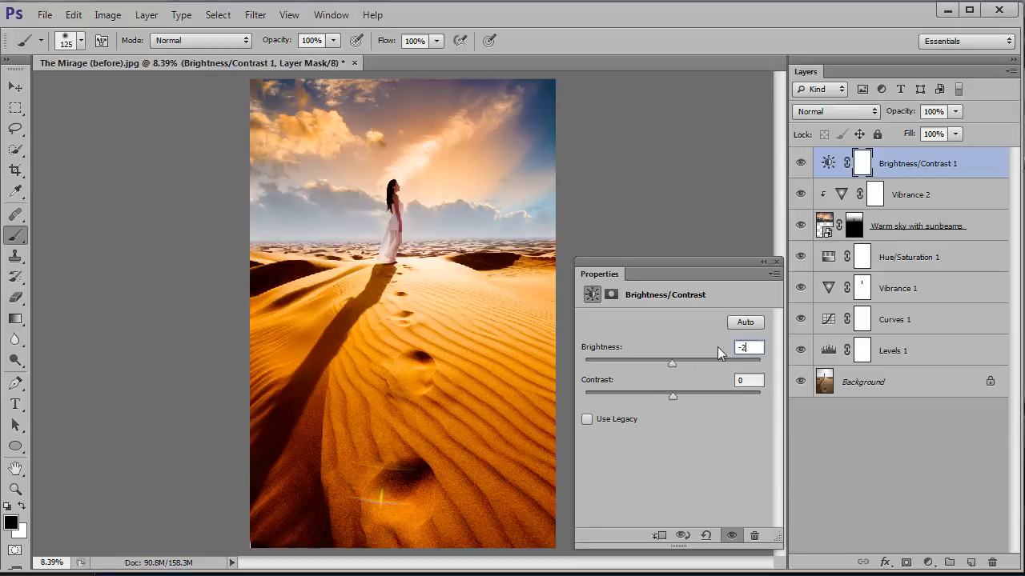
{"action": "key", "text": "Tab"}
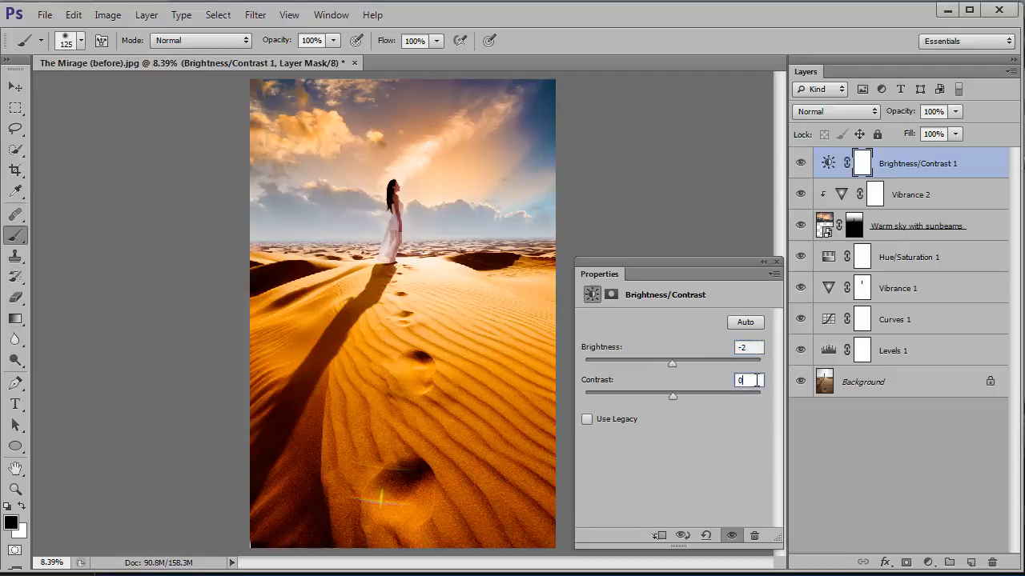
{"action": "type", "text": "47"}
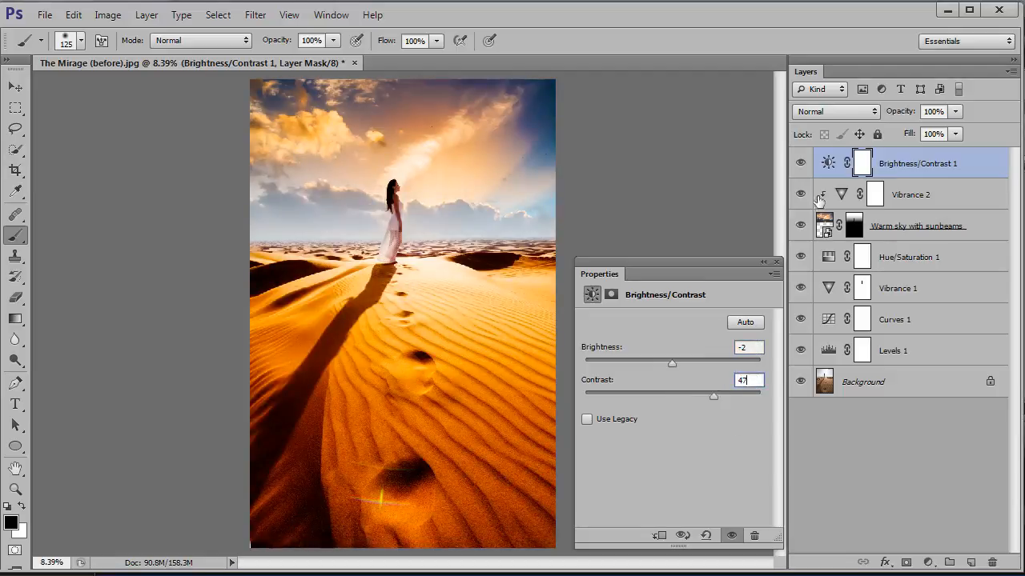
Preview the photo with and without the Brightness/Contrast adjustment, and clip that adjustment to the sky layer
{"action": "left_click", "coordinate": [801, 164]}
{"action": "left_click", "coordinate": [800, 164]}
{"action": "left_click", "coordinate": [801, 163]}
{"action": "left_click", "coordinate": [801, 163]}
{"action": "left_click", "coordinate": [800, 163]}
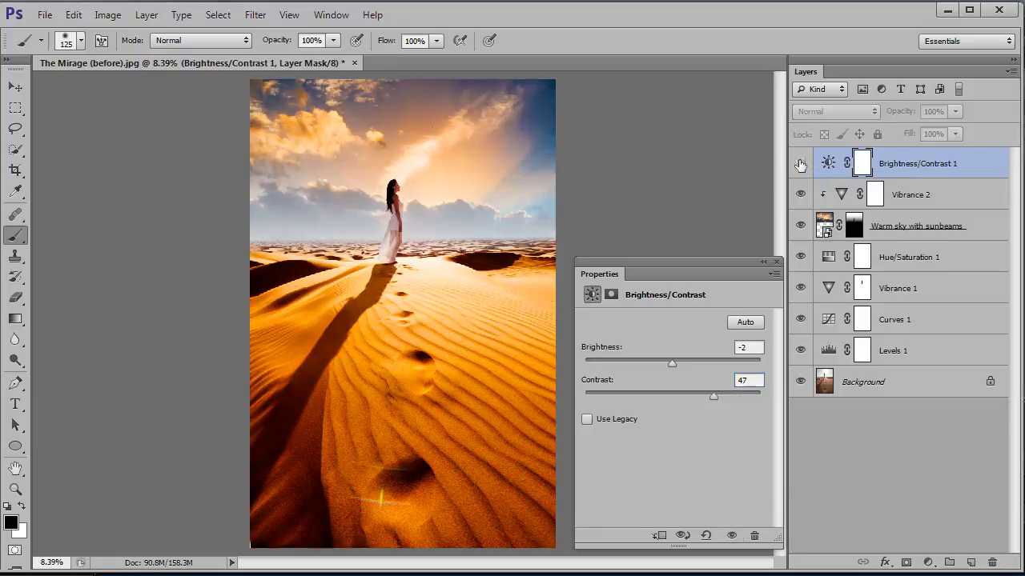
{"action": "left_click", "coordinate": [800, 164]}
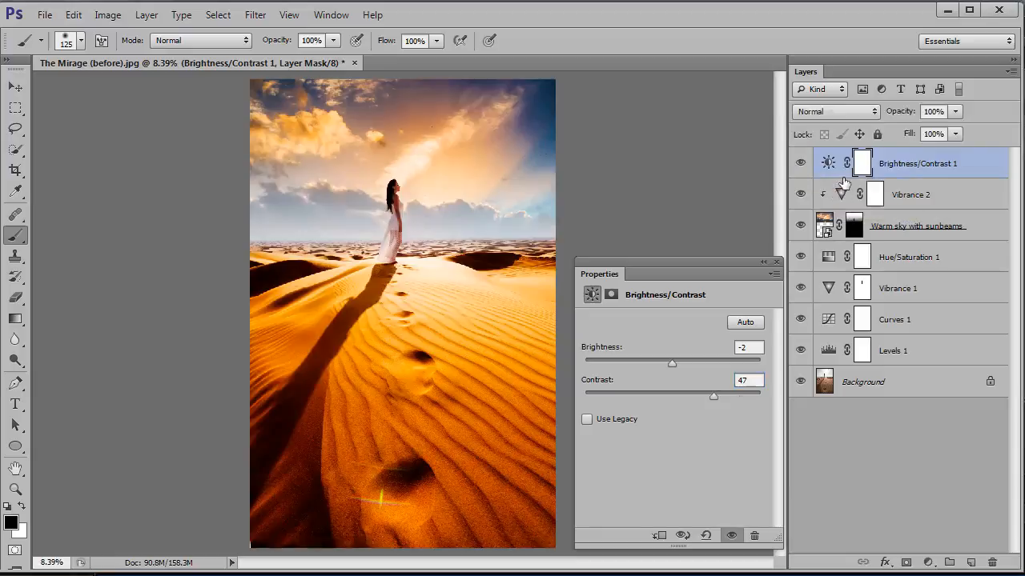
{"action": "left_click", "coordinate": [844, 180], "text": "alt"}
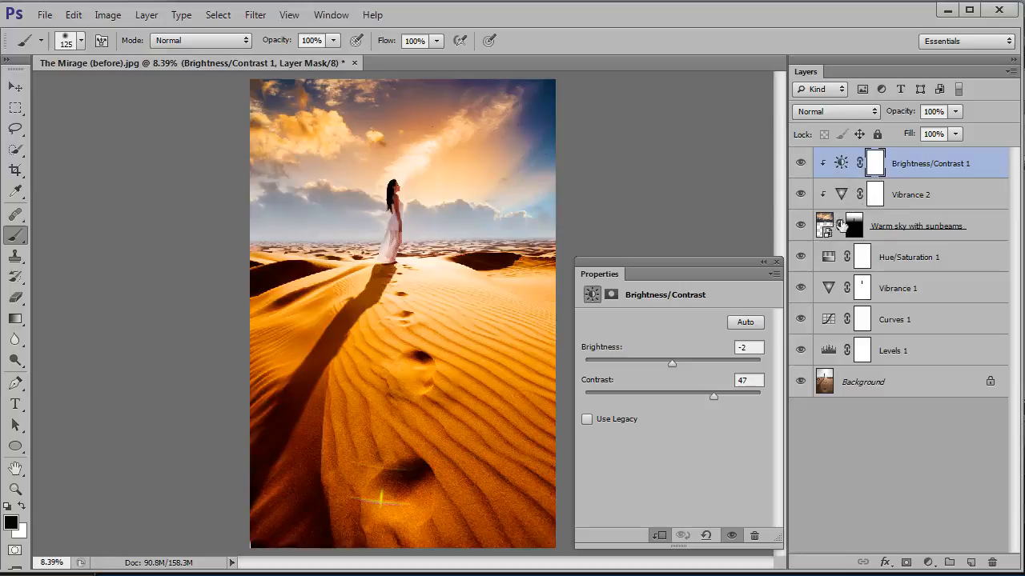
Compare the sky's contrast with the clipped Brightness/Contrast layer hidden and shown
{"action": "left_click", "coordinate": [801, 166]}
{"action": "left_click", "coordinate": [802, 165]}
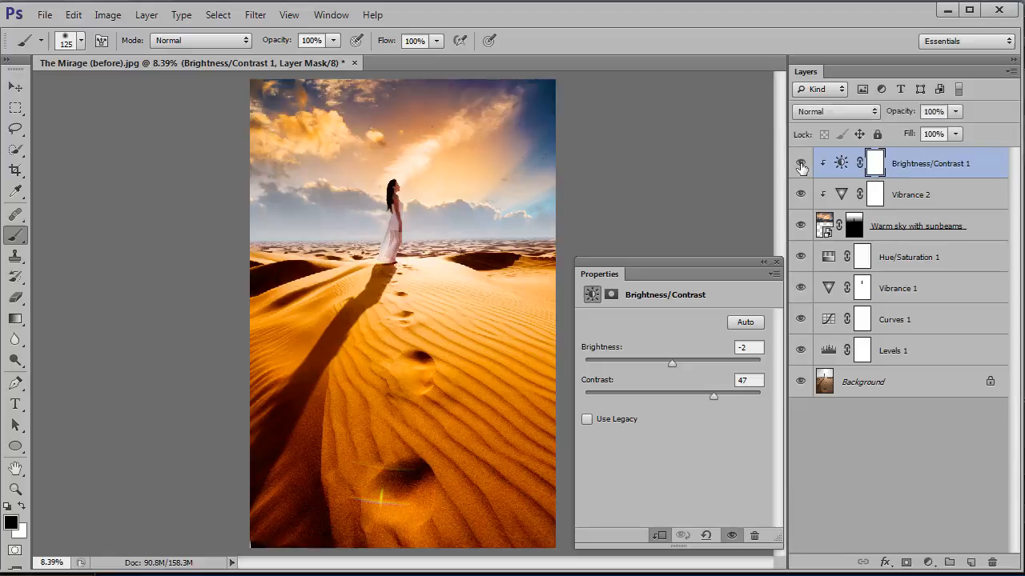
{"action": "left_click", "coordinate": [801, 165]}
{"action": "left_click", "coordinate": [802, 165]}
{"action": "left_click", "coordinate": [802, 166]}
{"action": "left_click", "coordinate": [802, 166]}
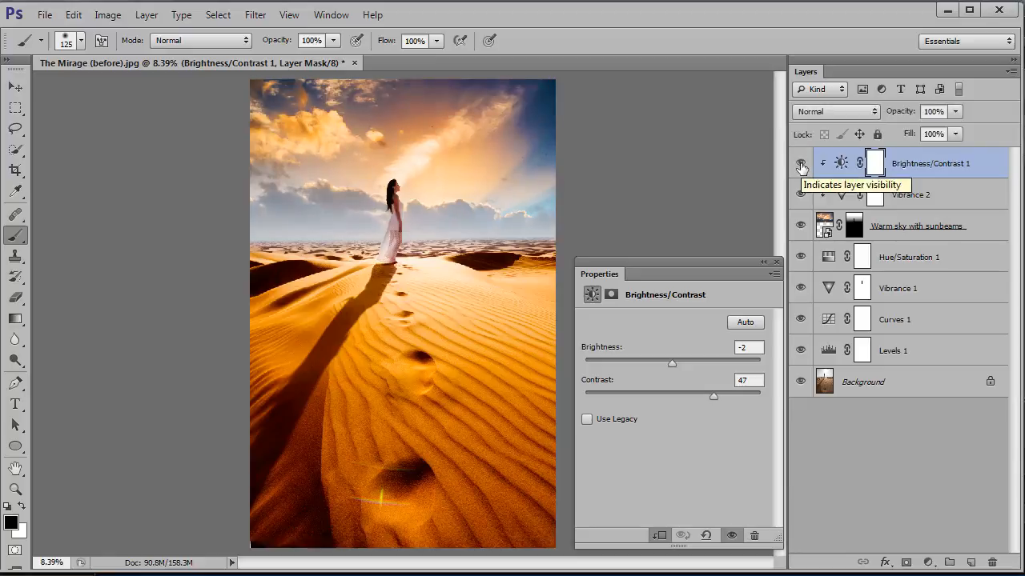
{"action": "left_click", "coordinate": [801, 166]}
{"action": "left_click", "coordinate": [801, 166]}
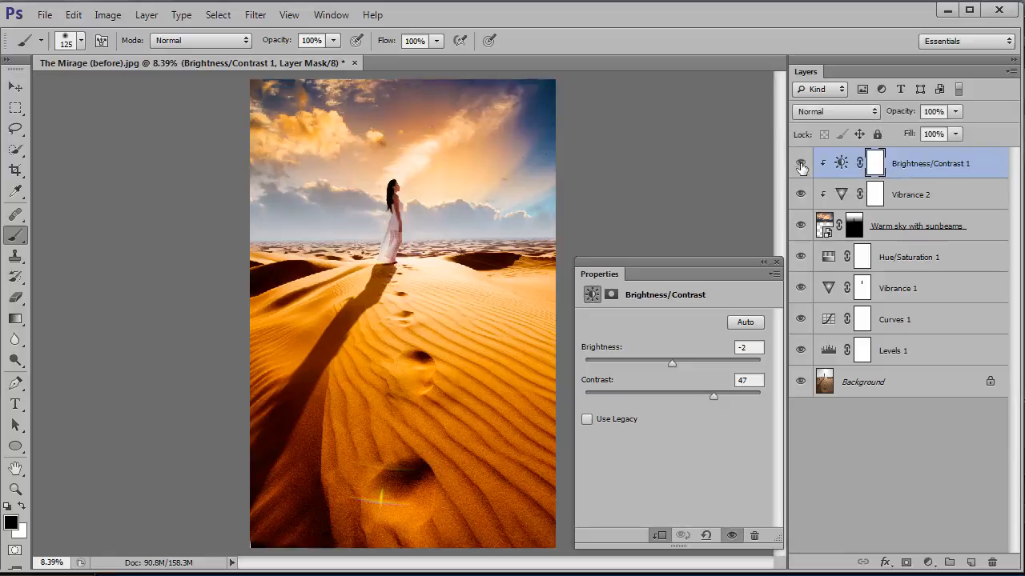
{"action": "left_click", "coordinate": [802, 166]}
{"action": "left_click", "coordinate": [801, 166]}
Add a Photo Filter adjustment layer using Warming Filter (85) at 25% density, and compare the photo with it hidden and shown
{"action": "left_click", "coordinate": [928, 564]}
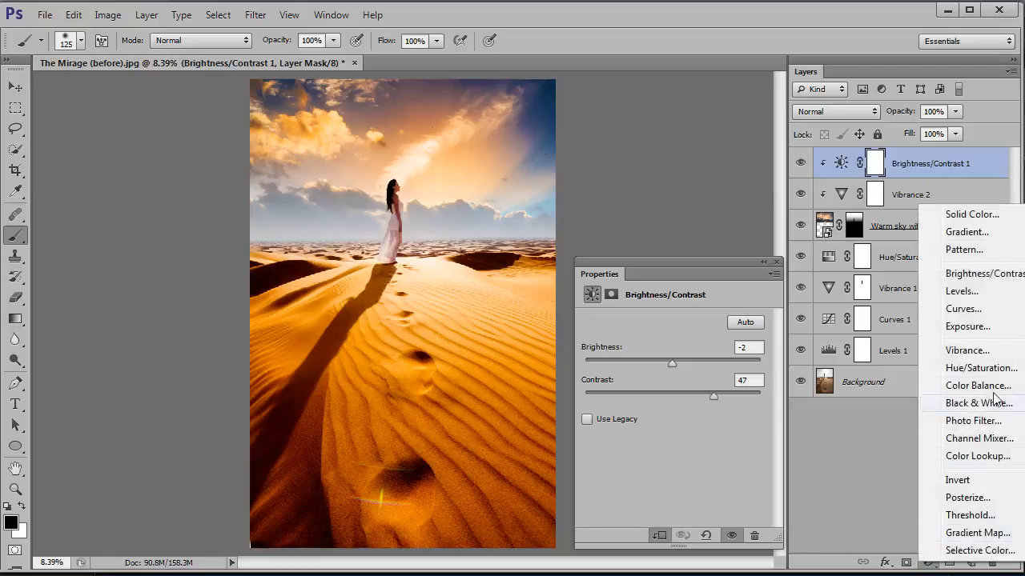
{"action": "left_click", "coordinate": [999, 421]}
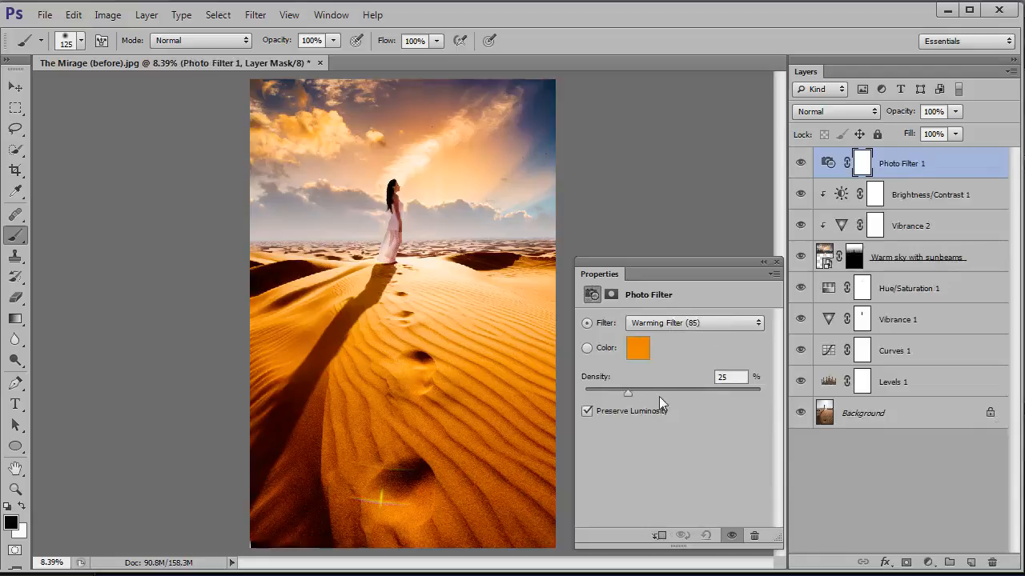
{"action": "left_click", "coordinate": [801, 164]}
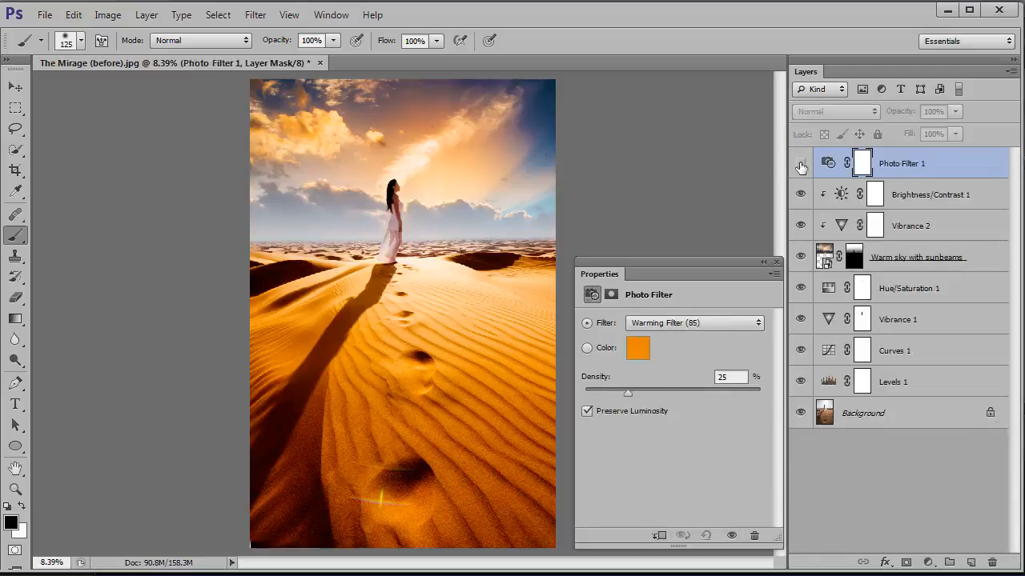
{"action": "left_click", "coordinate": [800, 164]}
{"action": "left_click", "coordinate": [800, 163]}
{"action": "left_click", "coordinate": [800, 163]}
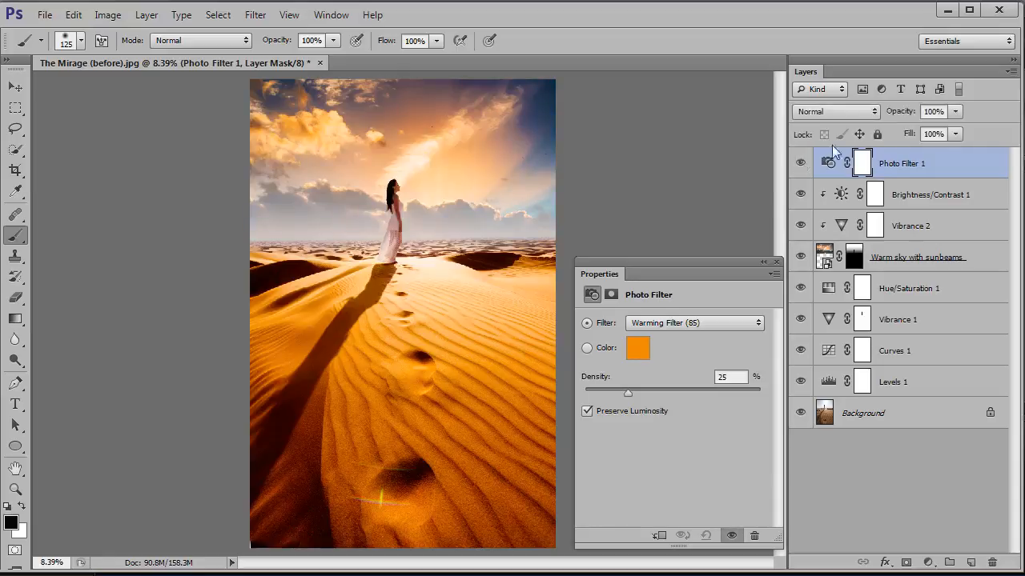
{"action": "left_click", "coordinate": [801, 163]}
{"action": "left_click", "coordinate": [800, 164]}
{"action": "left_click", "coordinate": [801, 163]}
{"action": "left_click", "coordinate": [801, 163]}
{"action": "left_click", "coordinate": [800, 164]}
{"action": "left_click", "coordinate": [801, 163]}
{"action": "left_click", "coordinate": [773, 261]}
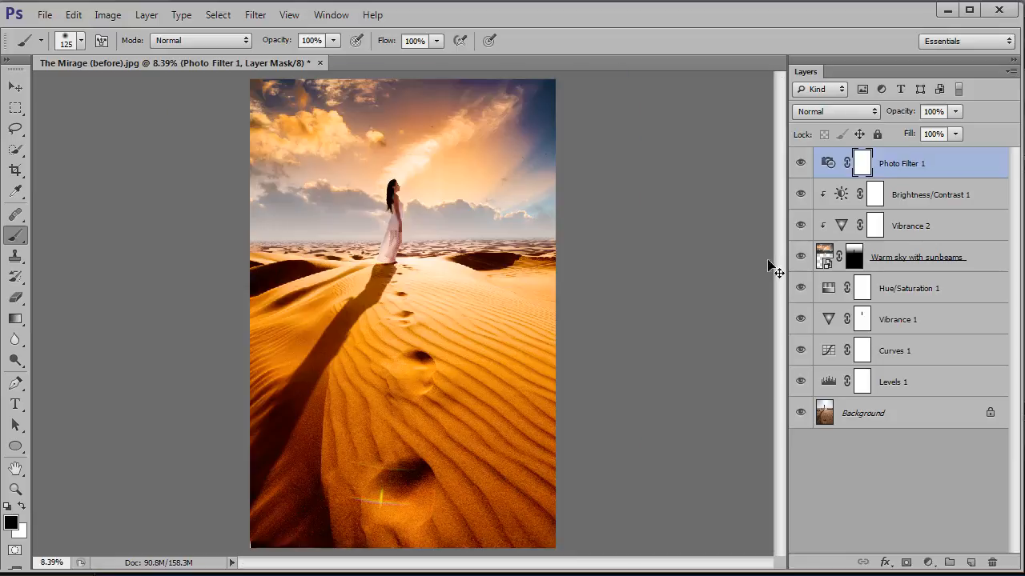
Stamp all visible layers into a new merged layer at the top of the stack, and check it hidden and shown
{"action": "key", "text": "ctrl+plus"}
{"action": "key", "text": "ctrl+plus"}
{"action": "key", "text": "ctrl+plus"}
{"action": "key", "text": "ctrl+minus"}
{"action": "key", "text": "ctrl+minus"}
{"action": "key", "text": "ctrl+minus"}
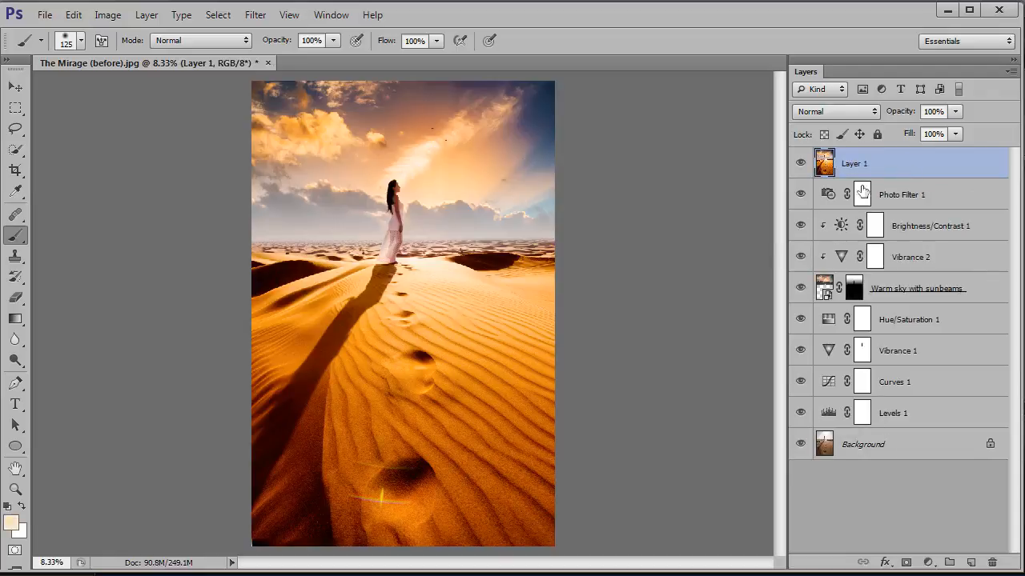
{"action": "left_click", "coordinate": [800, 165]}
{"action": "left_click", "coordinate": [800, 165]}
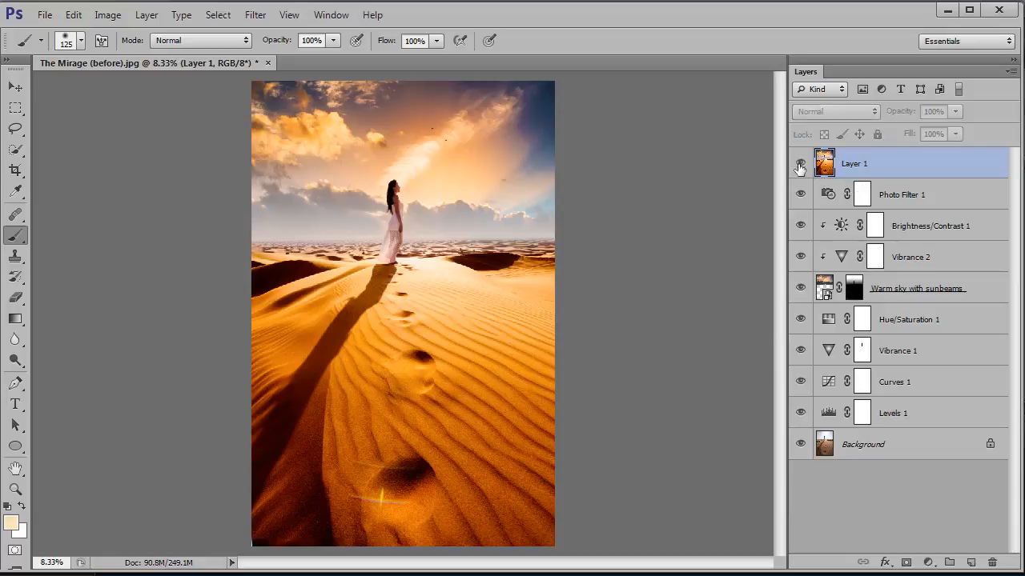
Apply a High Pass filter with a 1.0 pixel radius to the merged top layer
{"action": "left_click", "coordinate": [799, 165]}
{"action": "left_click", "coordinate": [800, 165]}
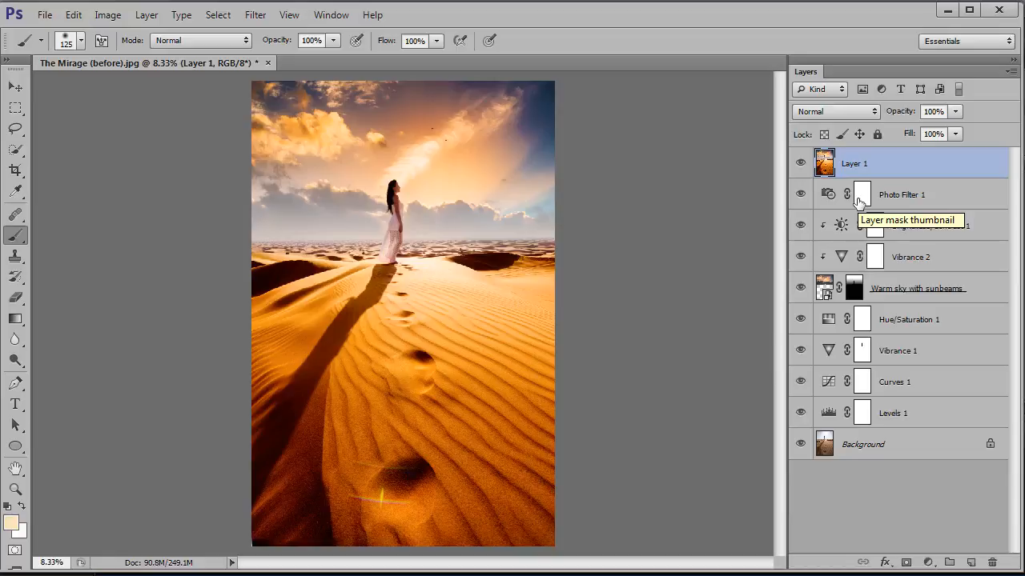
{"action": "left_click", "coordinate": [264, 15]}
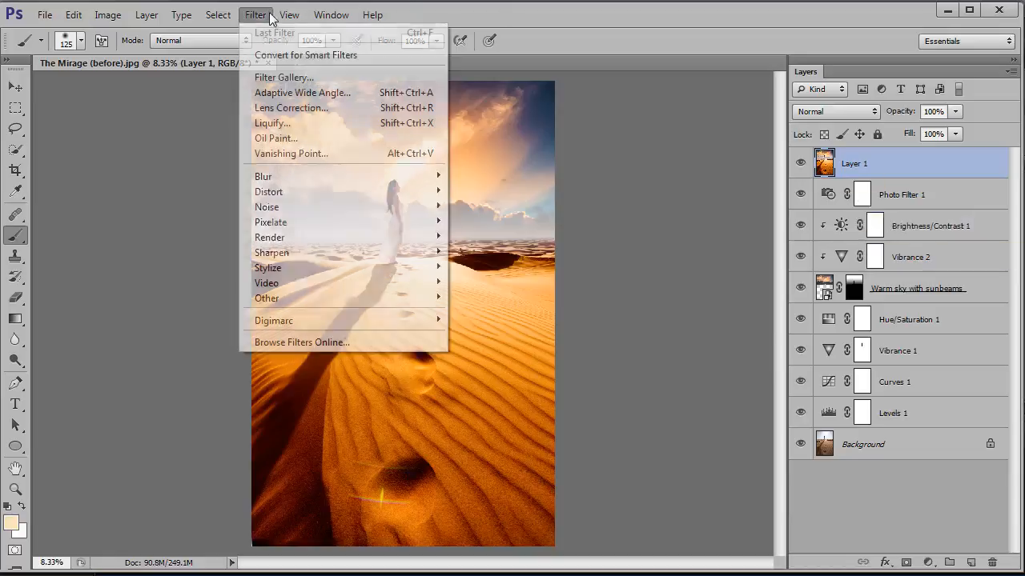
{"action": "mouse_move", "coordinate": [343, 298]}
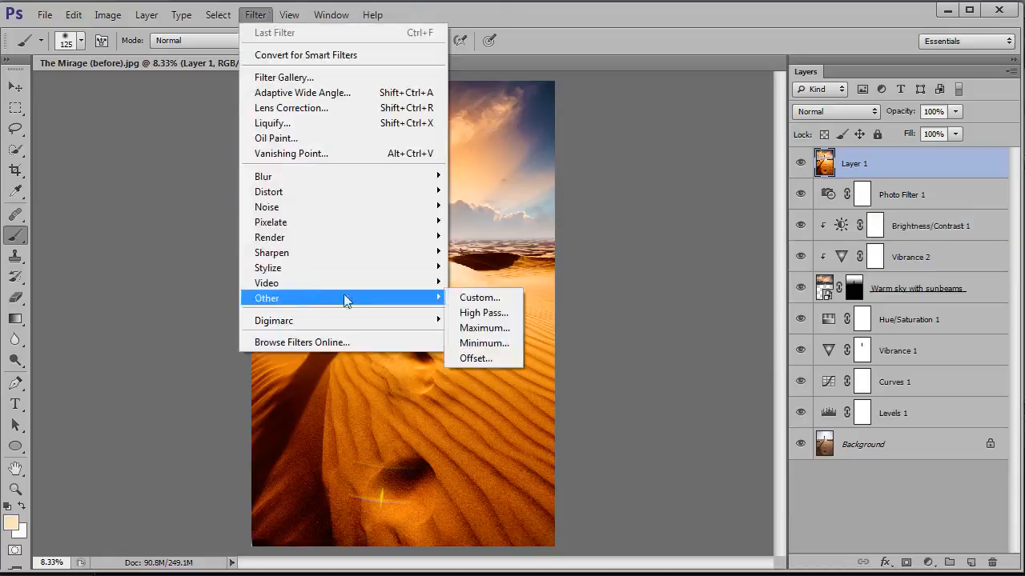
{"action": "left_click", "coordinate": [483, 313]}
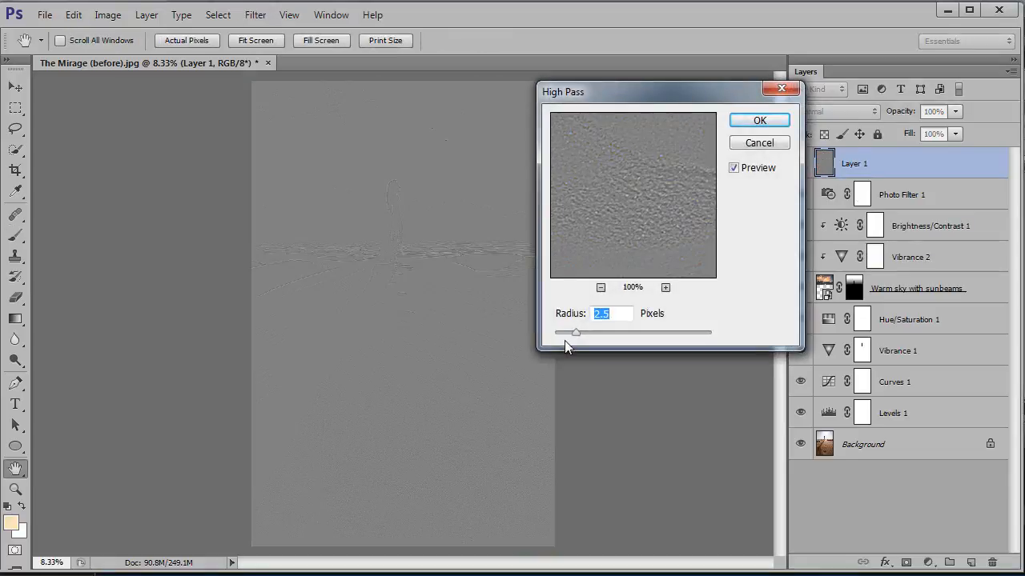
{"action": "left_click_drag", "start_coordinate": [573, 333], "coordinate": [562, 334]}
{"action": "left_click_drag", "start_coordinate": [562, 334], "coordinate": [563, 333]}
{"action": "left_click", "coordinate": [760, 121]}
{"action": "key", "text": "b"}
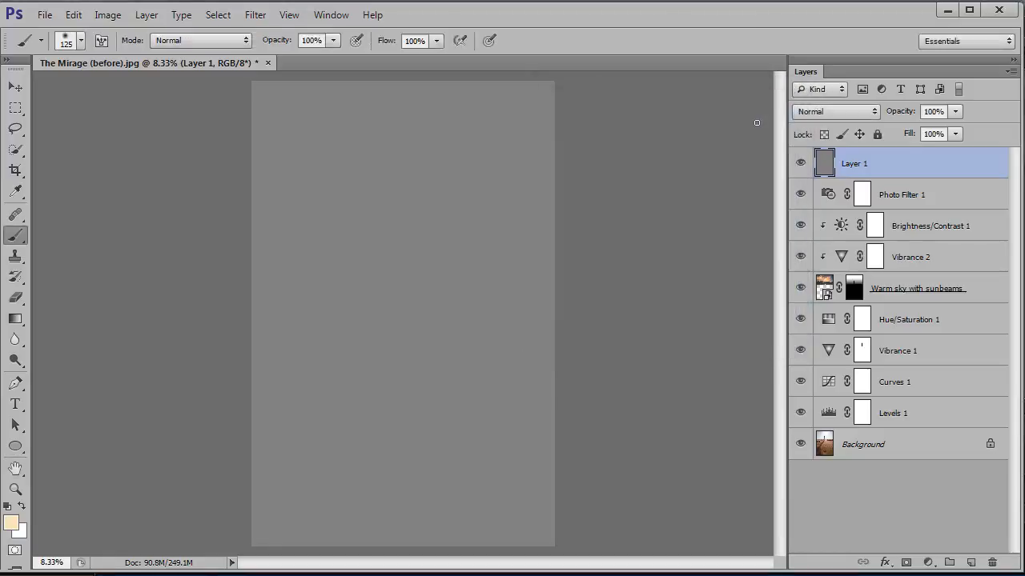
Set the High Pass layer's blend mode to Overlay and inspect the sharpened sand and footprints up close
{"action": "left_click", "coordinate": [866, 113]}
{"action": "left_click", "coordinate": [831, 324]}
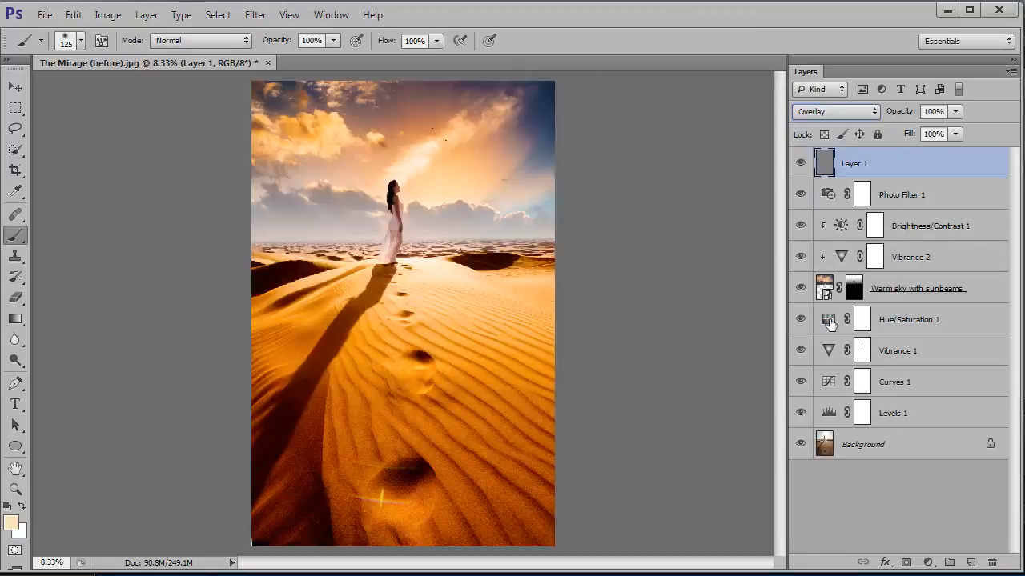
{"action": "key", "text": "ctrl+plus"}
{"action": "key", "text": "ctrl+plus"}
{"action": "key", "text": "ctrl+plus"}
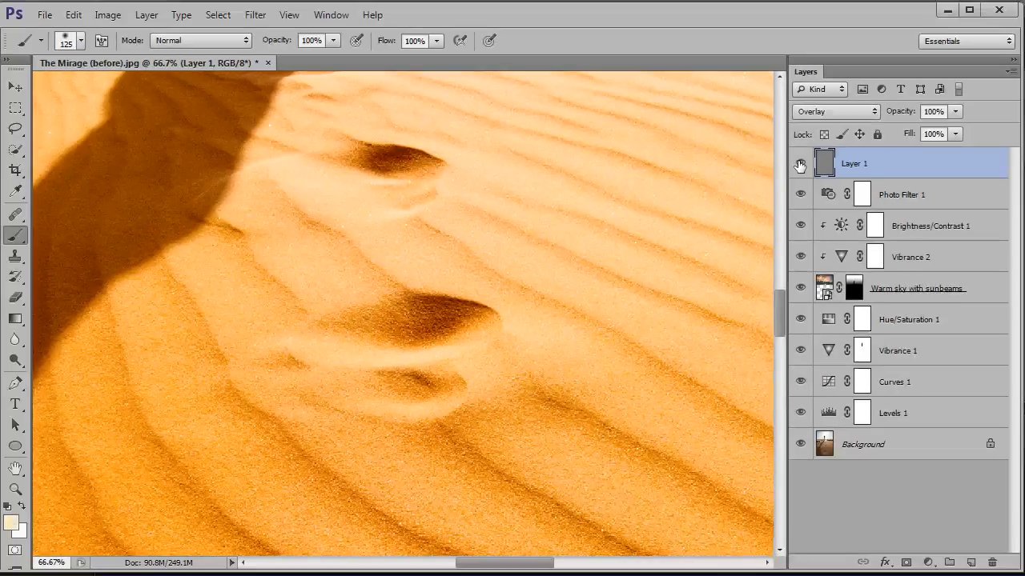
{"action": "key", "text": "ctrl+minus"}
{"action": "key", "text": "ctrl+minus"}
{"action": "key", "text": "ctrl+minus"}
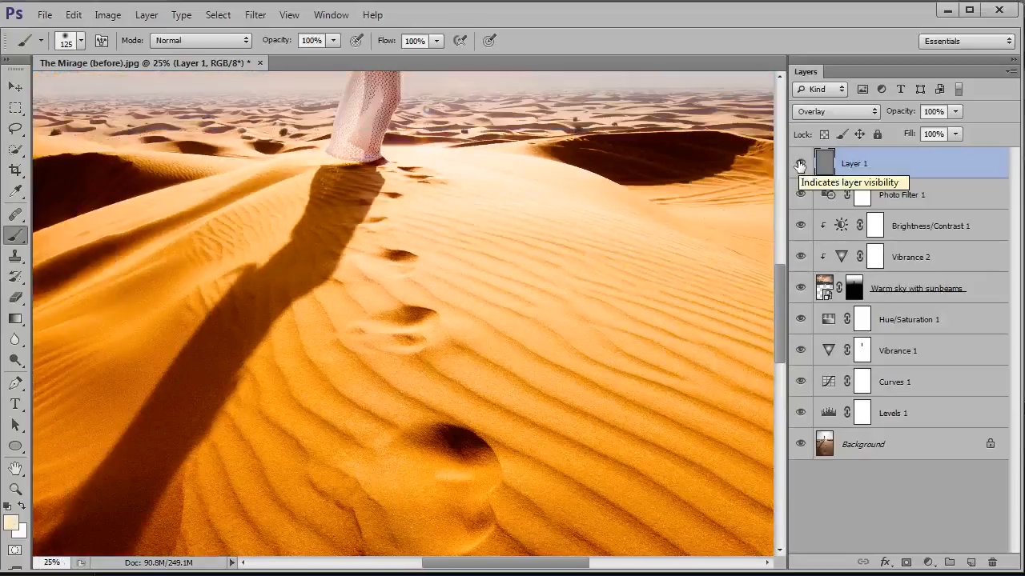
Compare the whole edited photo with the original by showing only the Background layer and restoring all layers
{"action": "key", "text": "ctrl+0"}
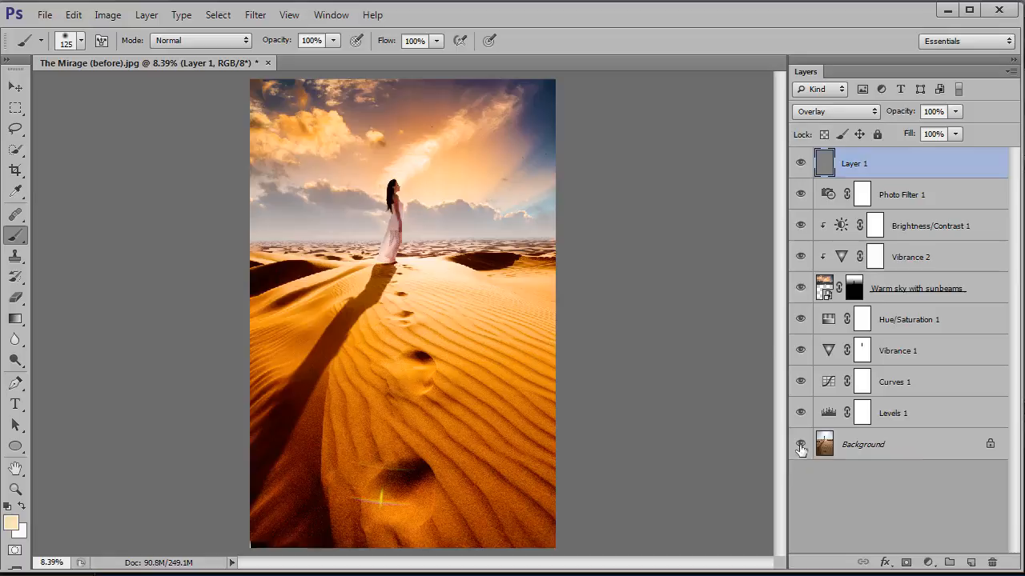
{"action": "left_click", "coordinate": [800, 445], "text": "alt"}
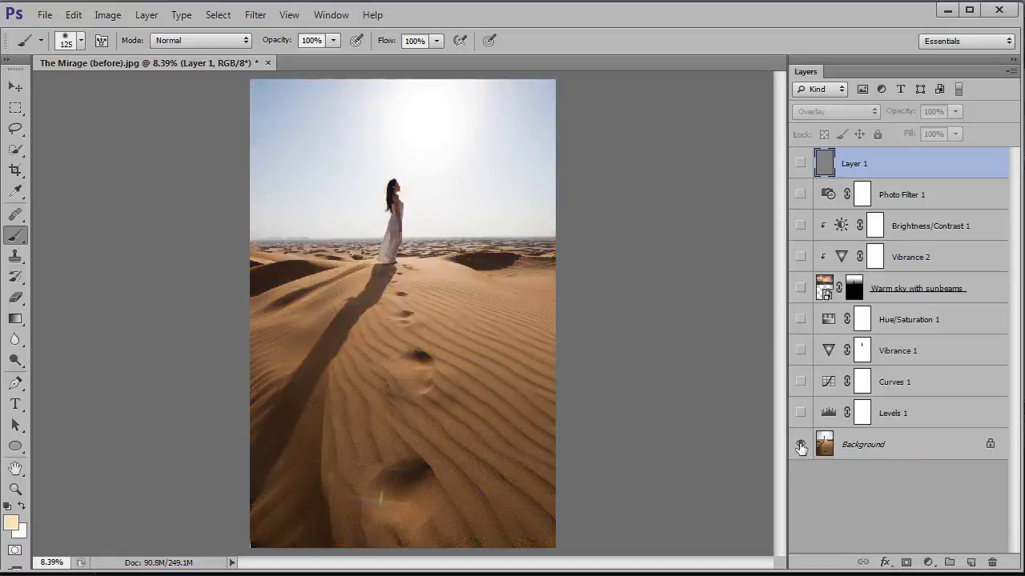
{"action": "left_click", "coordinate": [800, 445], "text": "alt"}
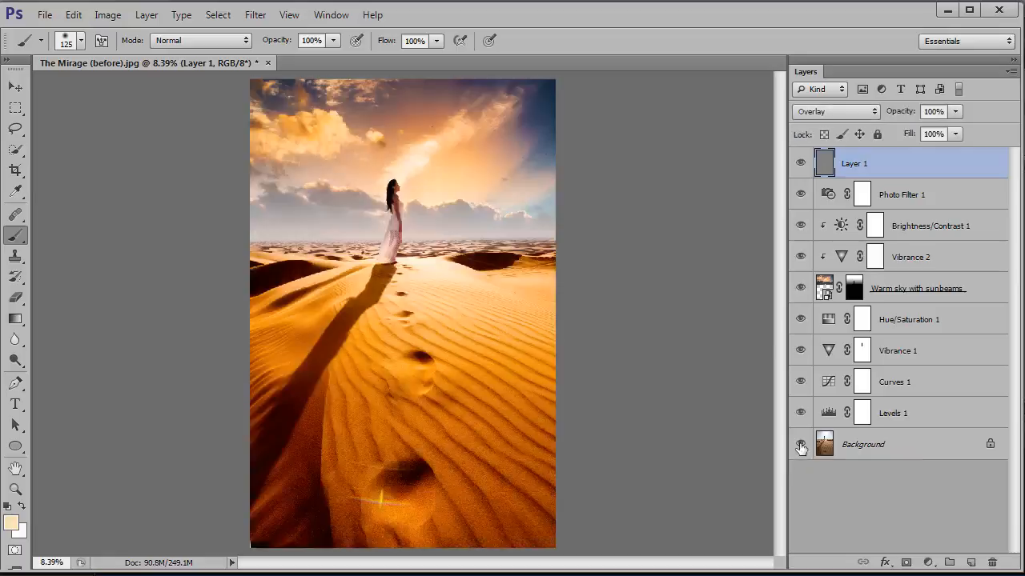